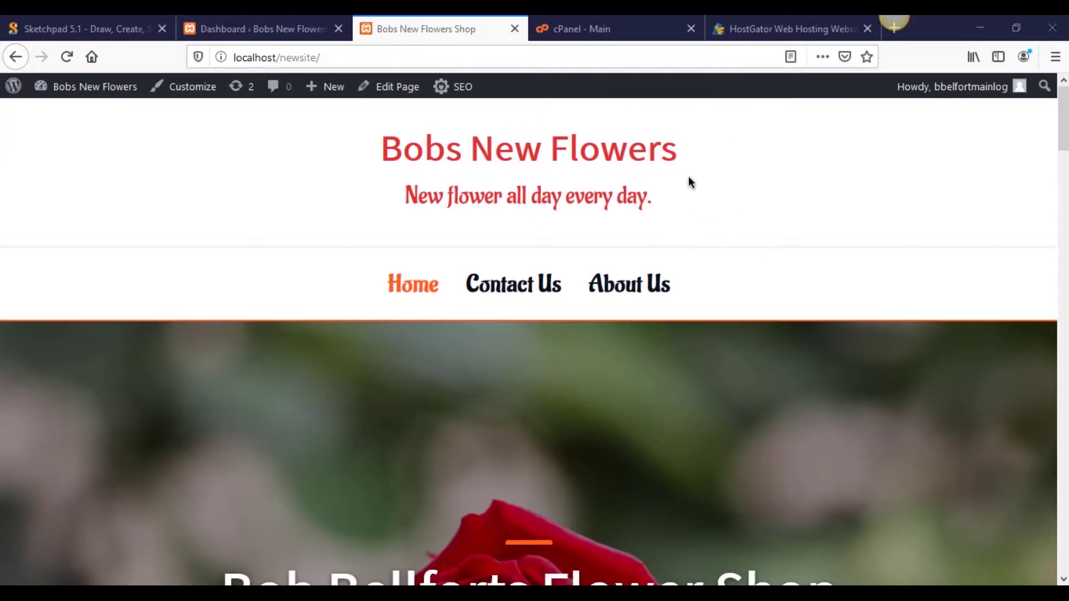
Step: Scroll the local Bobs New Flowers homepage, then switch to the live bellfortflowers.site HostGator page
scroll(690, 179, "down", 5)
scroll(690, 178, "up", 5)
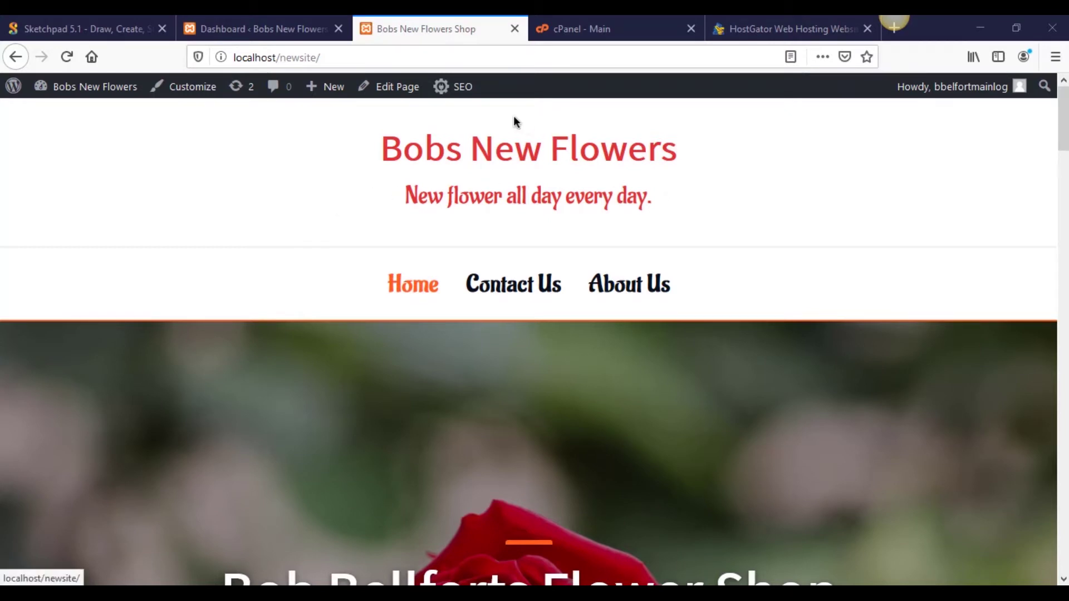
left_click(728, 32)
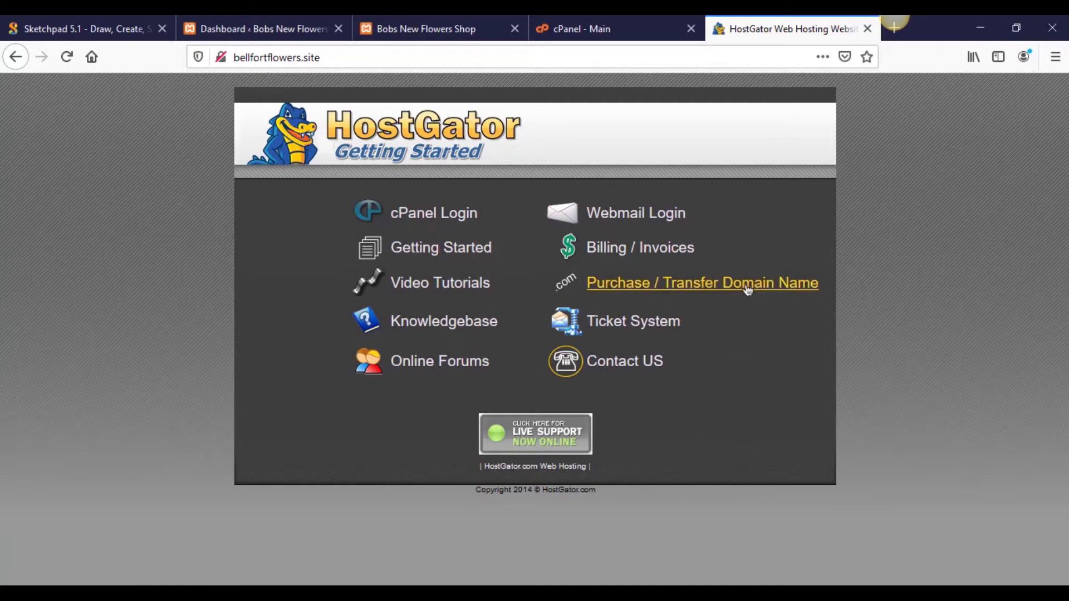
Step: Return to the WordPress dashboard, close the Sketchpad page, and bring up the Duplicator sidebar submenu
left_click(256, 22)
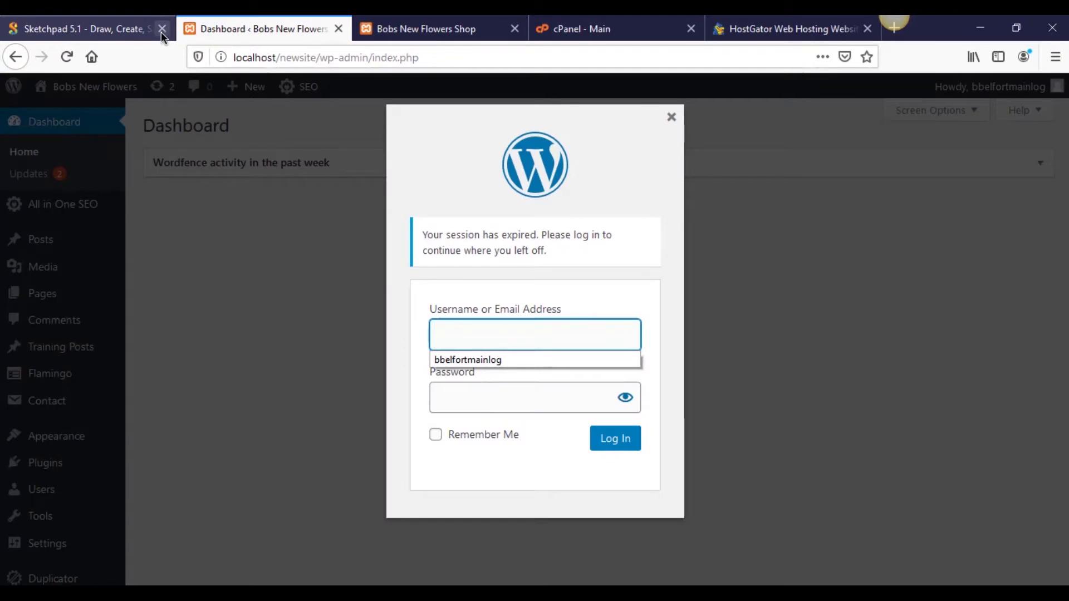
left_click(162, 32)
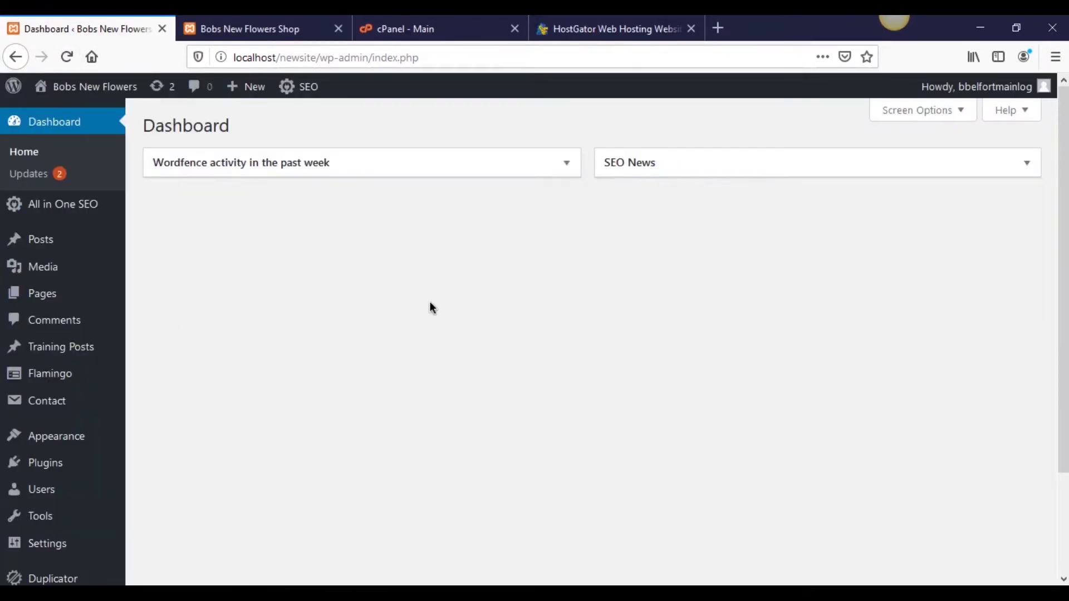
scroll(386, 270, "down", 3)
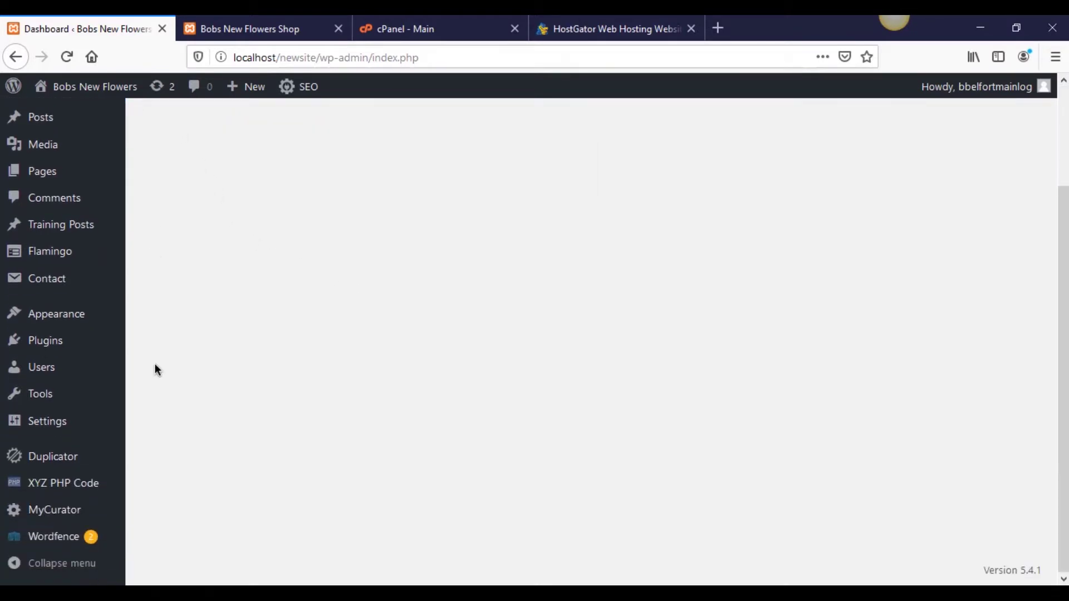
mouse_move(105, 466)
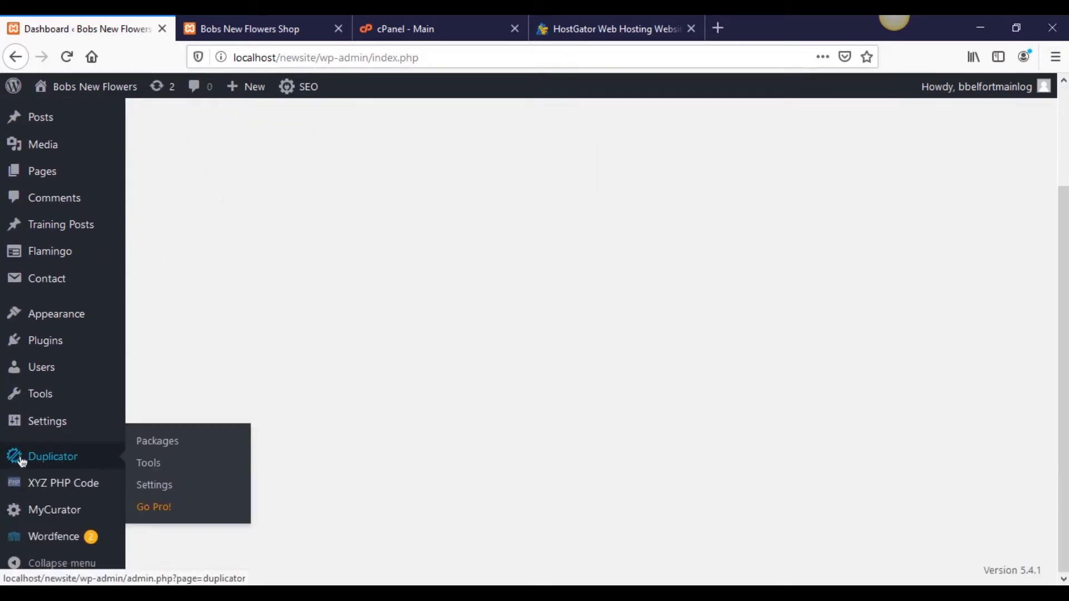
Step: Create a new Duplicator package named 20200519_bobsnewflowers from the Packages list, dismissing the saved-logins prompt
left_click(160, 442)
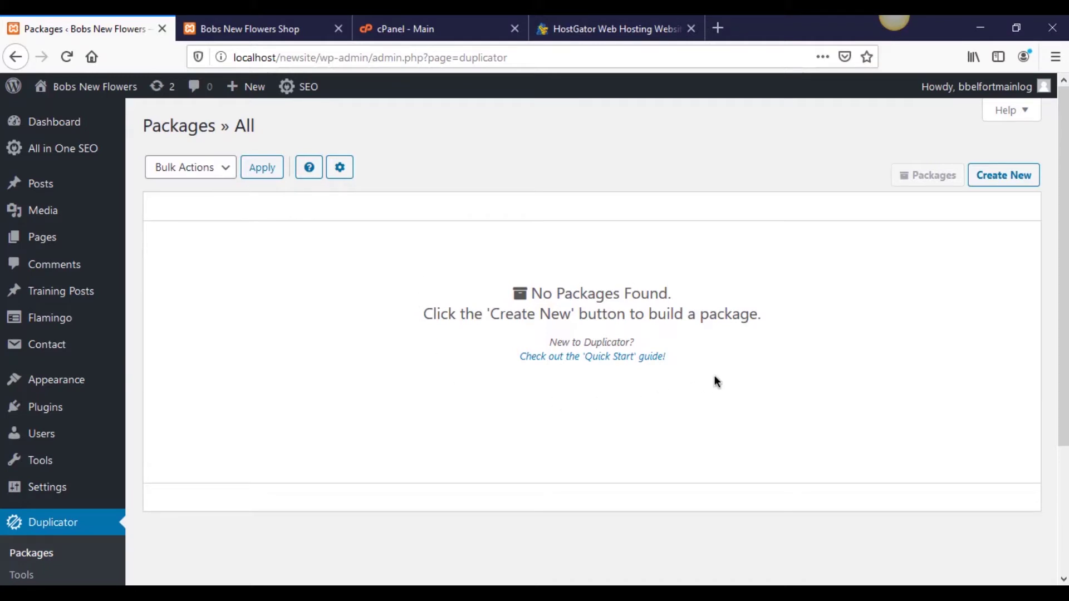
left_click(985, 182)
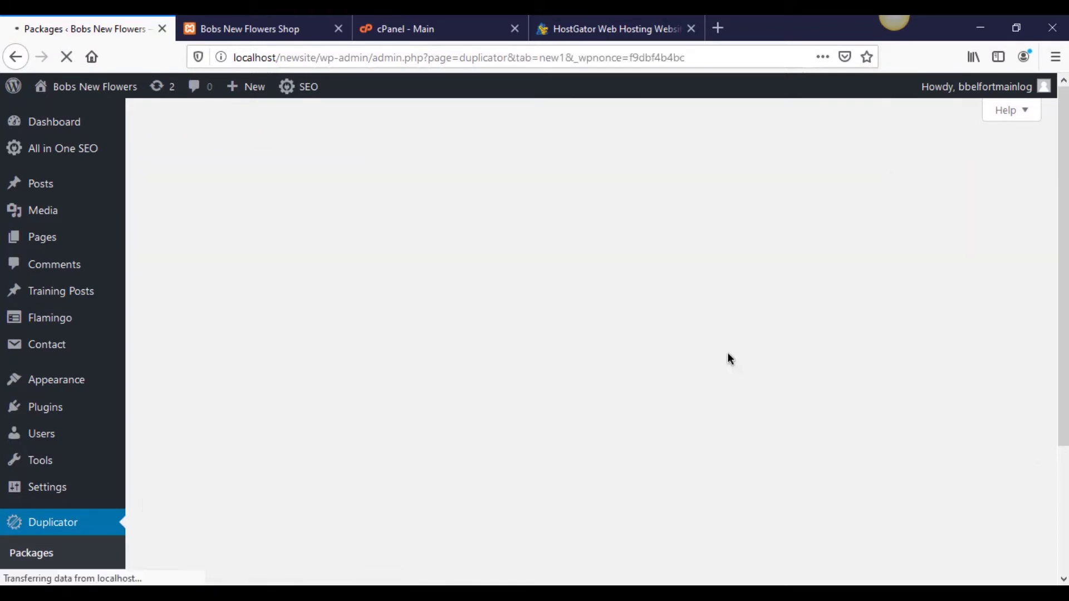
left_click(678, 421)
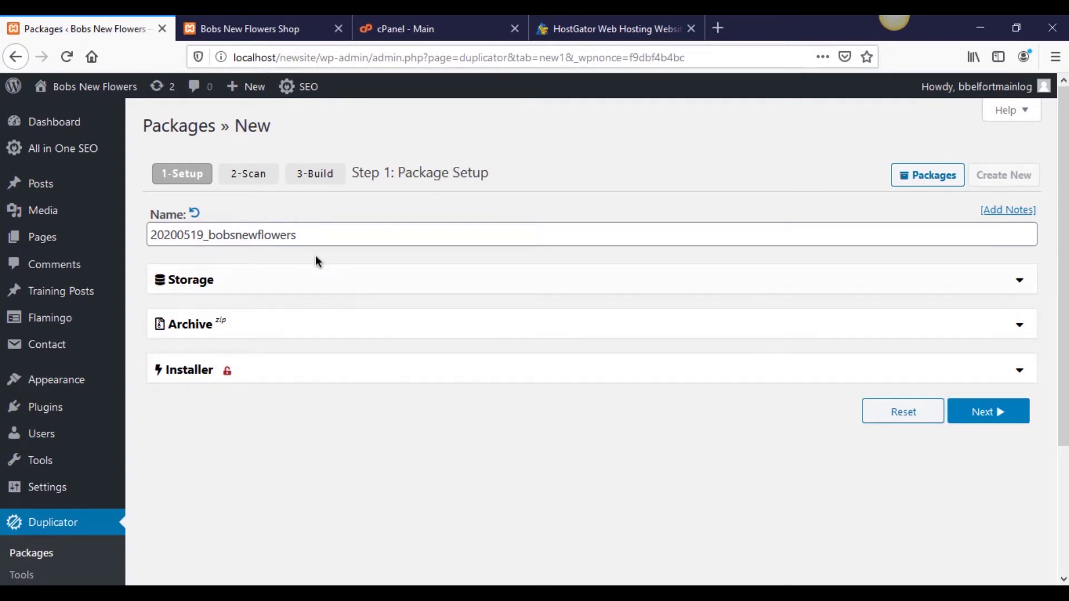
Step: Run the package scan, accept the size notice, and build the 117.74MB package
left_click(1017, 422)
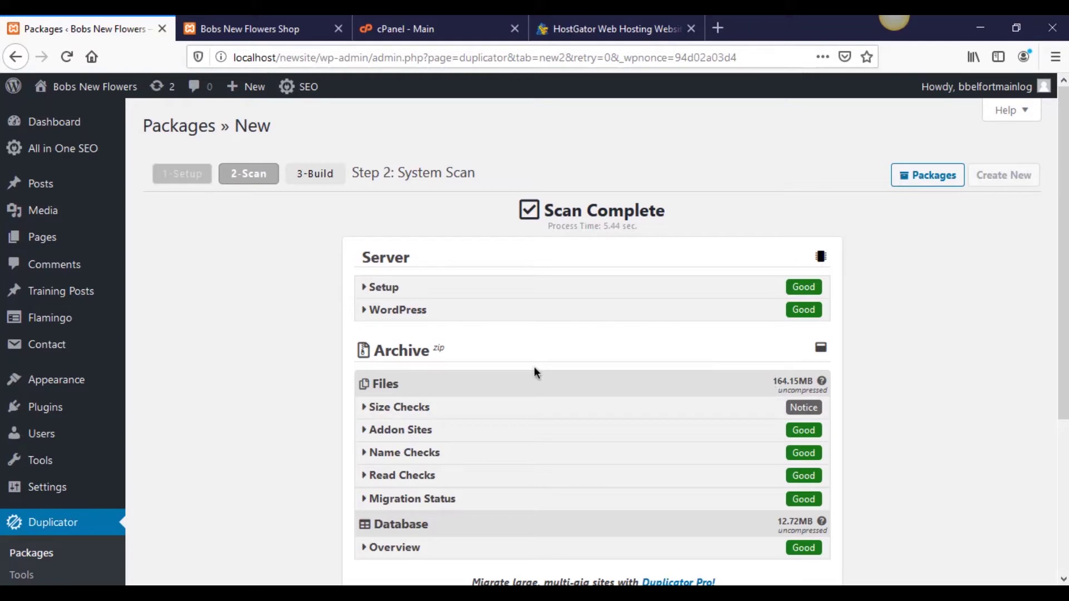
scroll(907, 409, "down", 3)
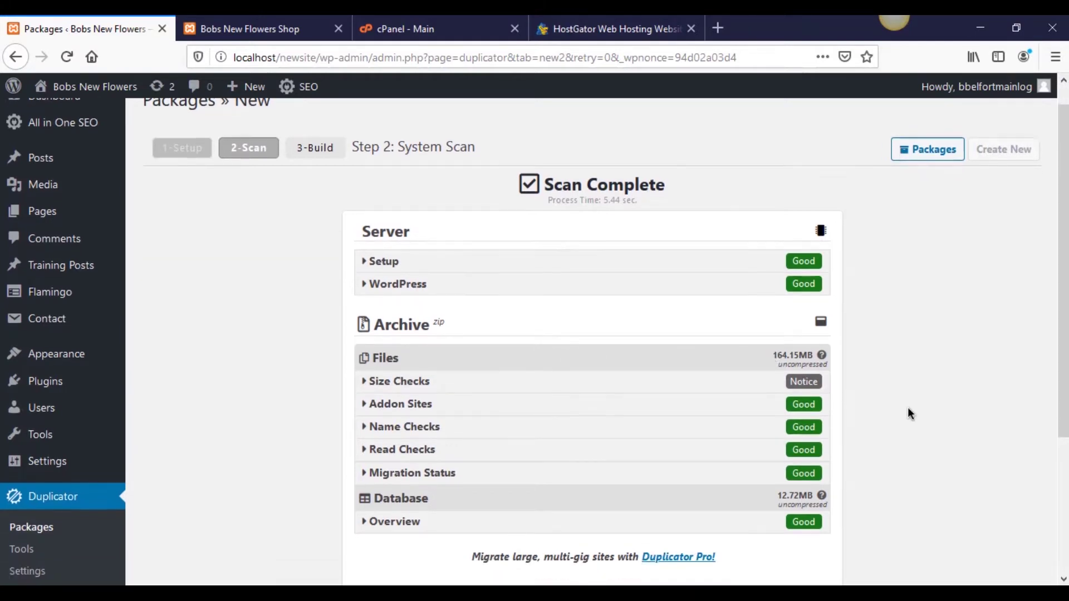
scroll(907, 413, "up", 2)
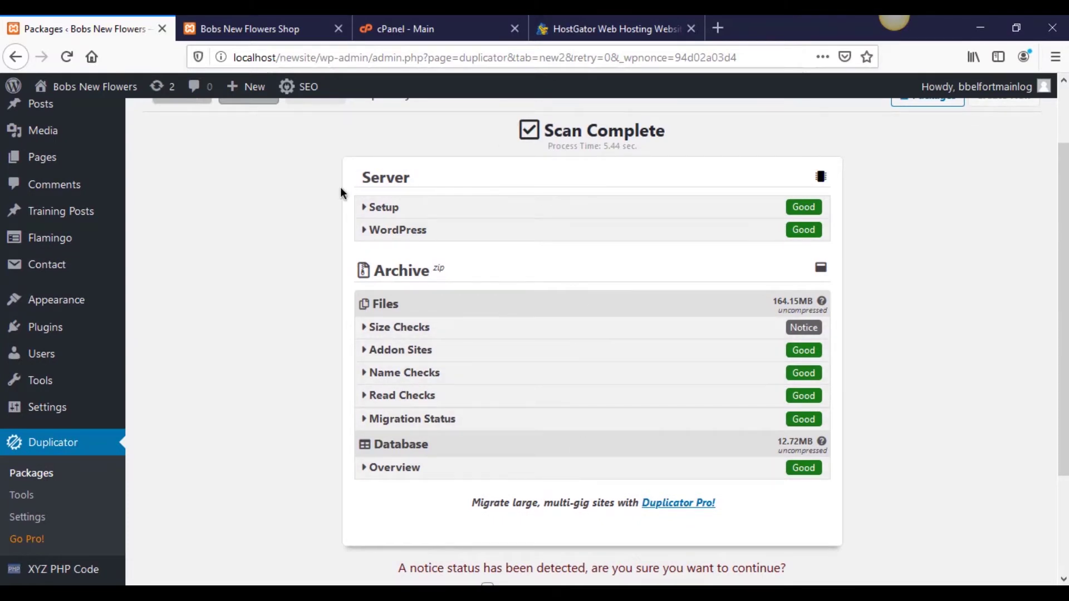
scroll(341, 350, "down", 3)
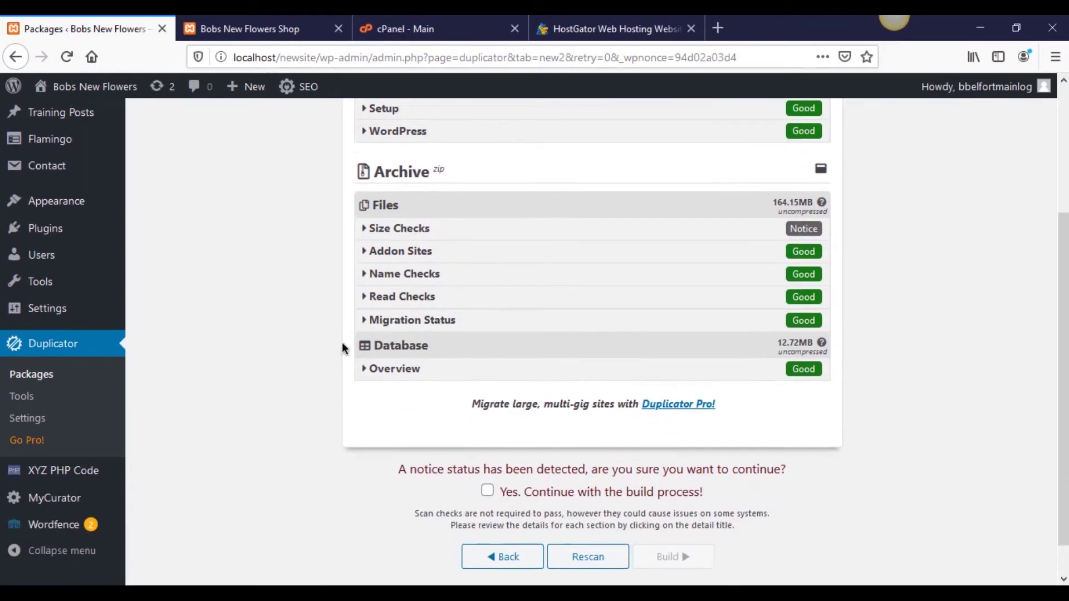
left_click(490, 455)
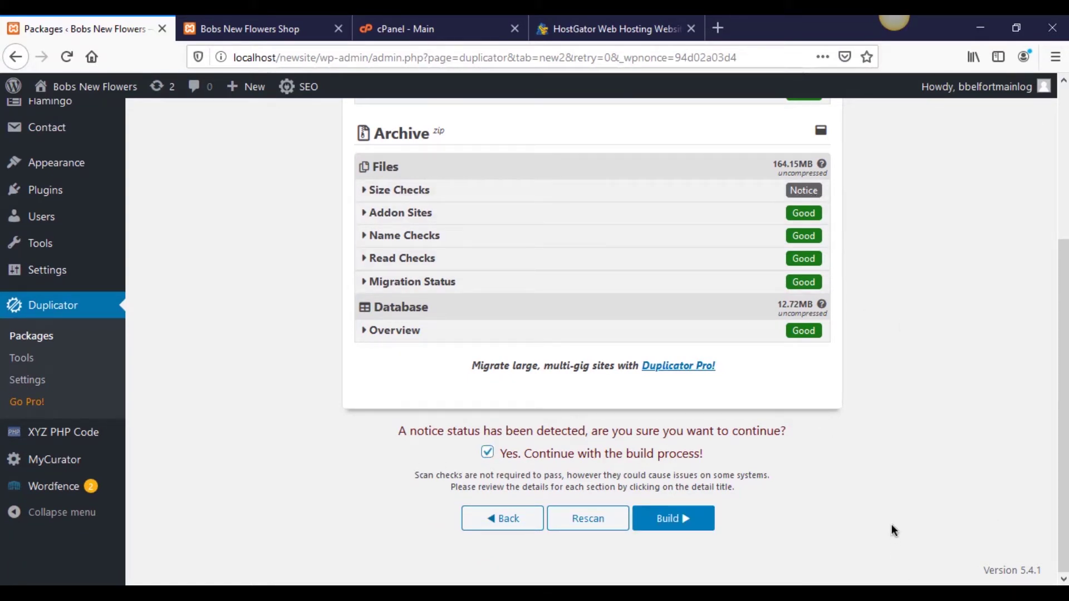
left_click(686, 526)
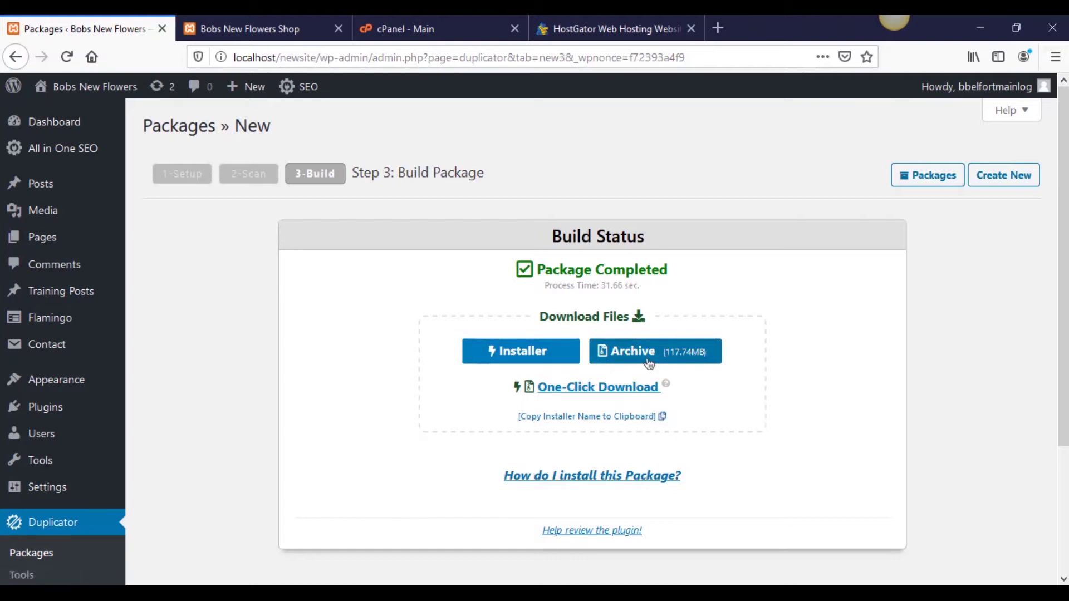
Step: Download the package archive into the migrate folder alongside installer.php, then return to Firefox
left_click(610, 362)
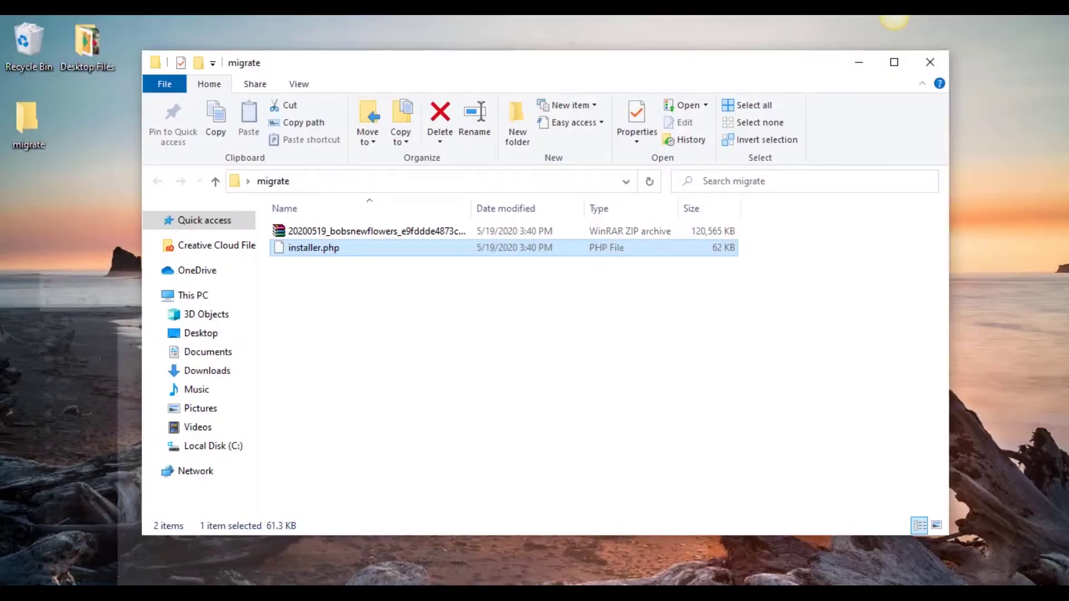
left_click(422, 380)
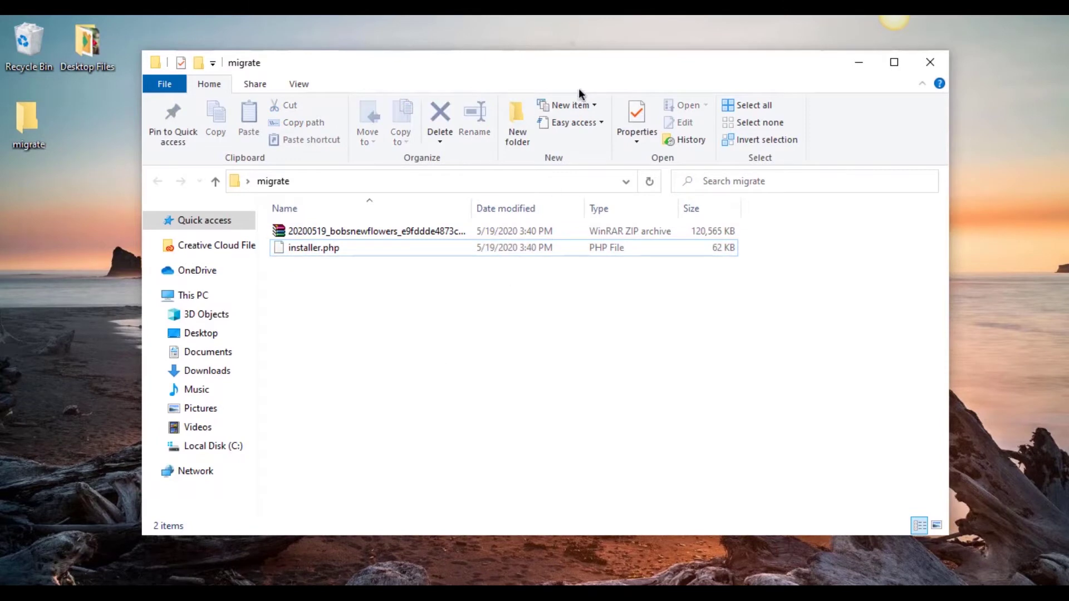
left_click_drag(551, 65, 560, 67)
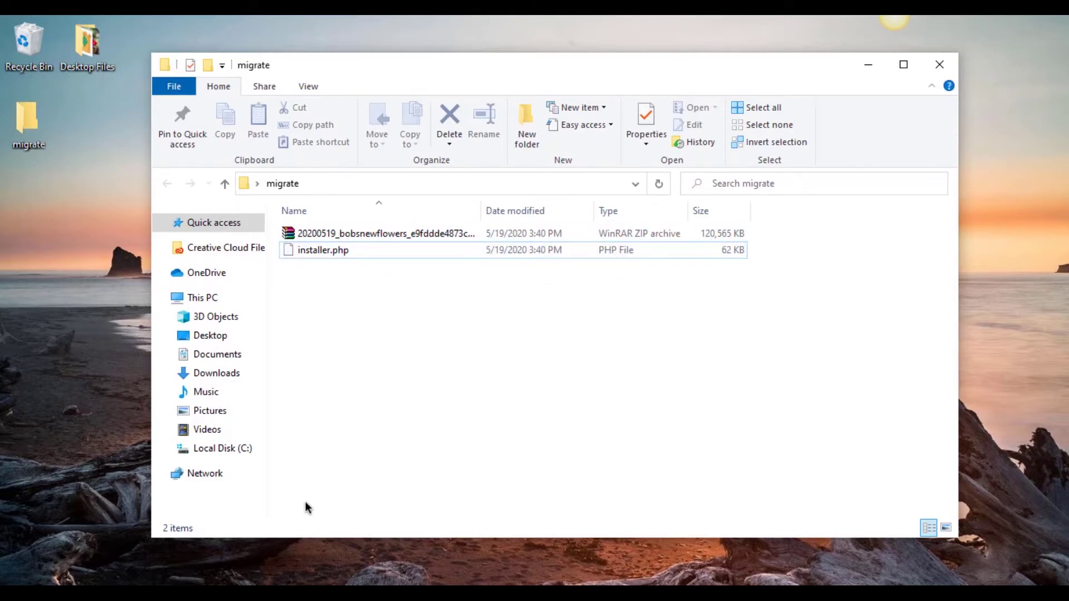
left_click(101, 588)
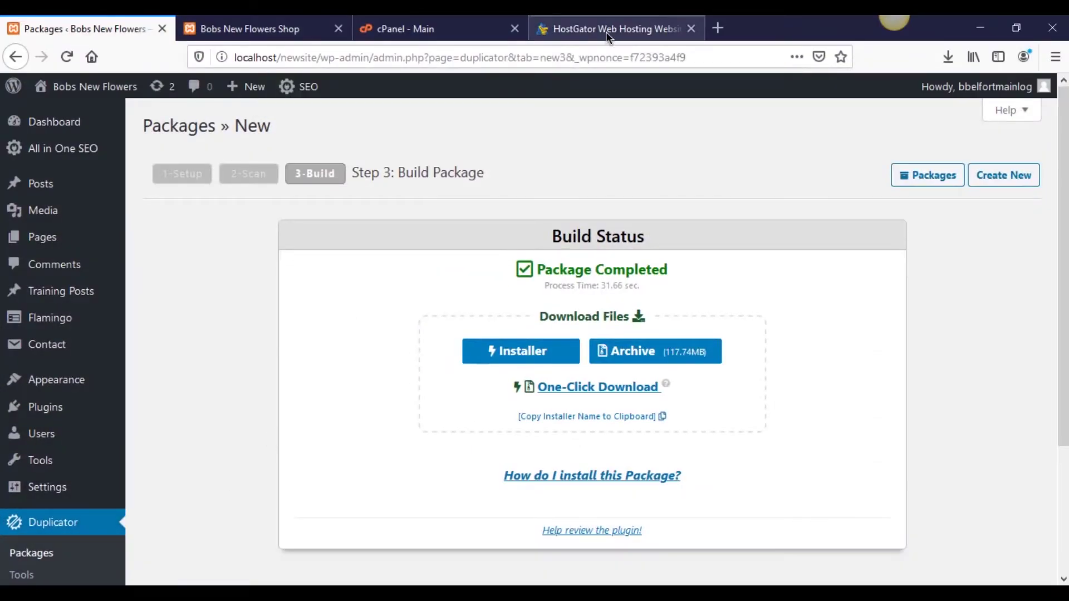
Step: Go to the cPanel main page and launch File Manager from the Files section
left_click(606, 31)
left_click(420, 31)
left_click(582, 22)
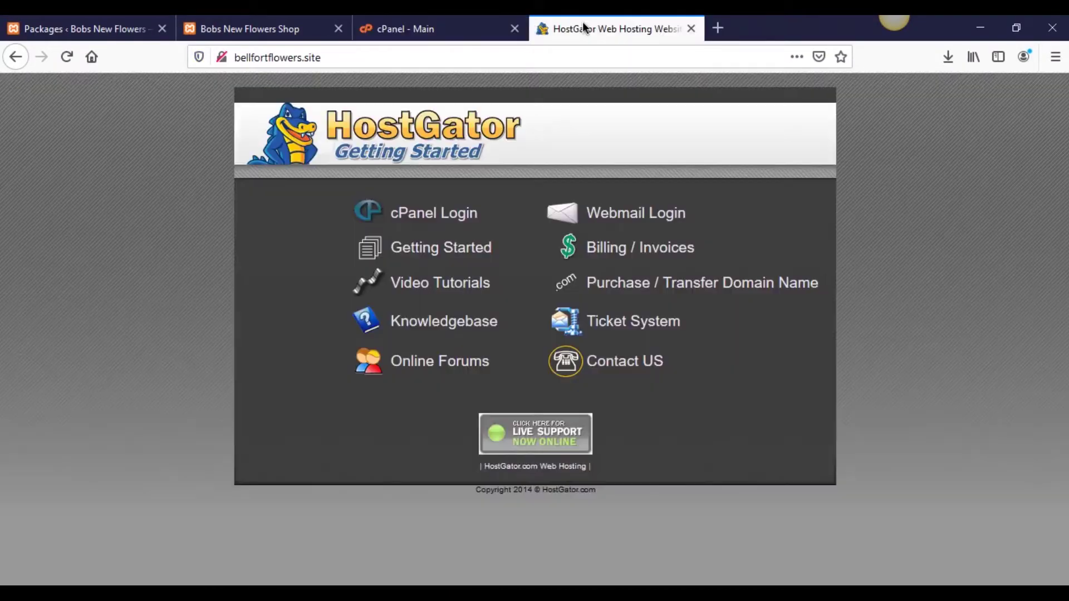
left_click(447, 23)
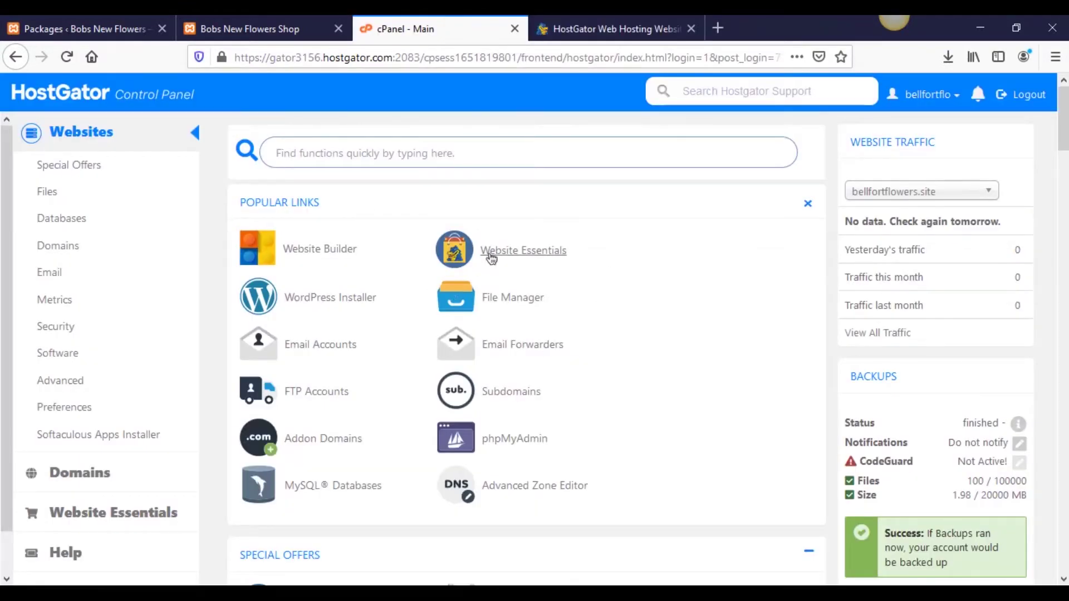
scroll(406, 246, "down", 10)
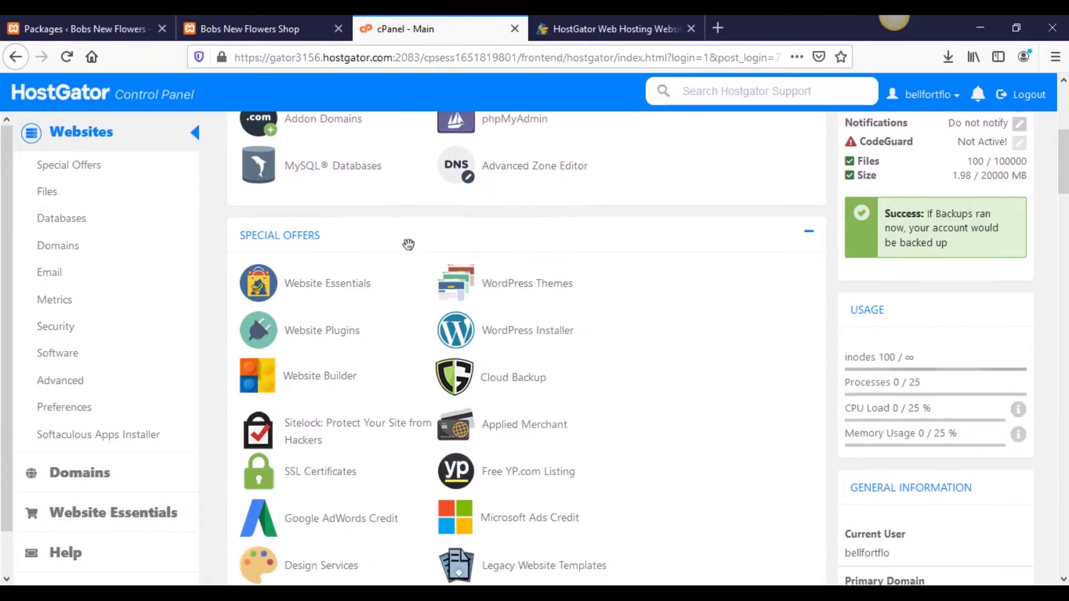
scroll(411, 256, "down", 3)
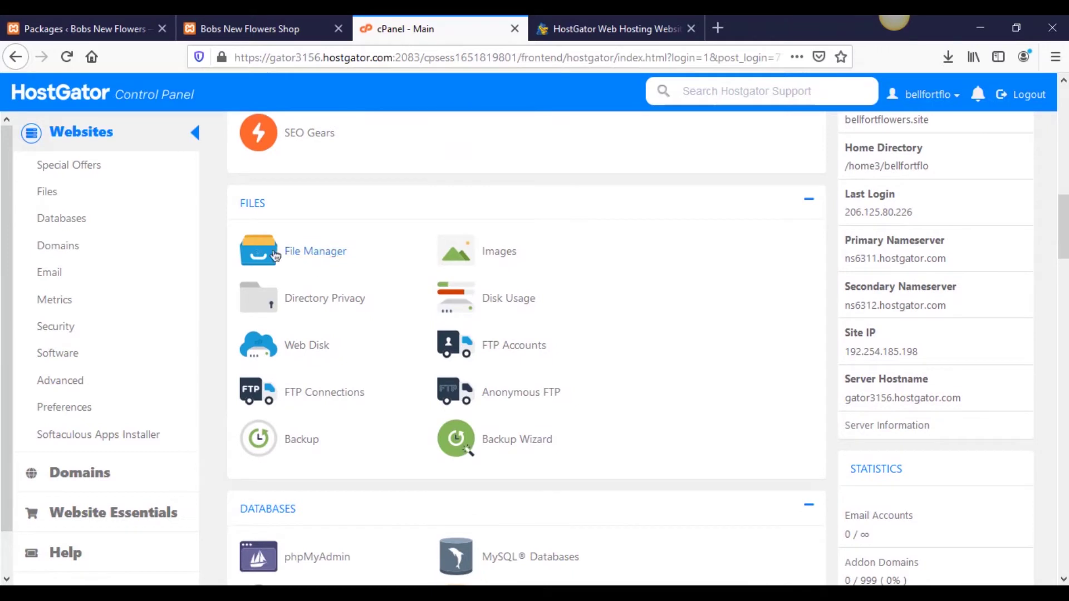
left_click(305, 254)
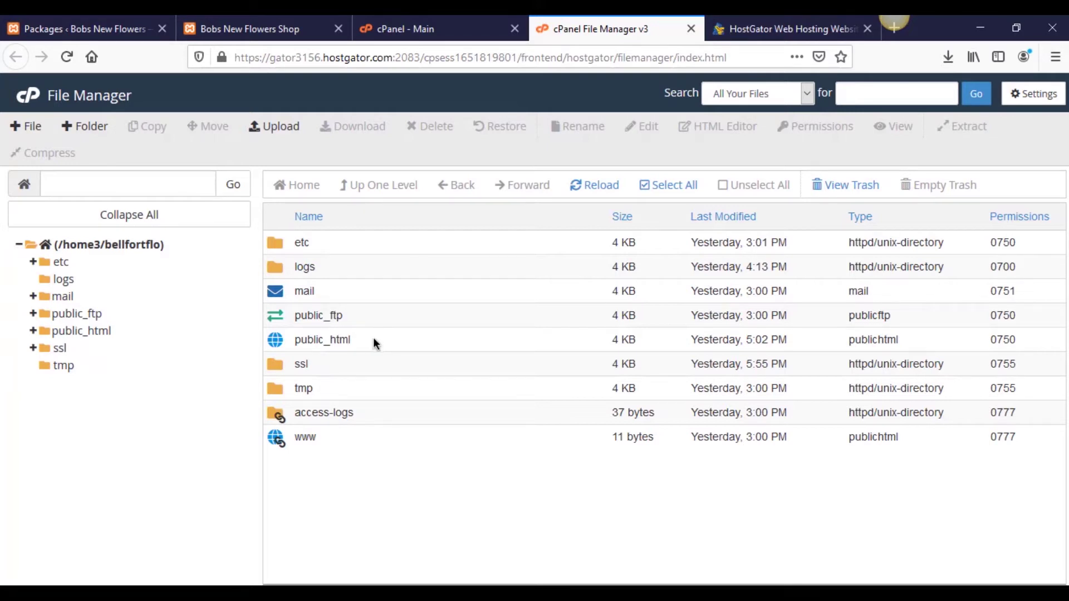
Step: Open the public_html folder in File Manager
double_click(374, 341)
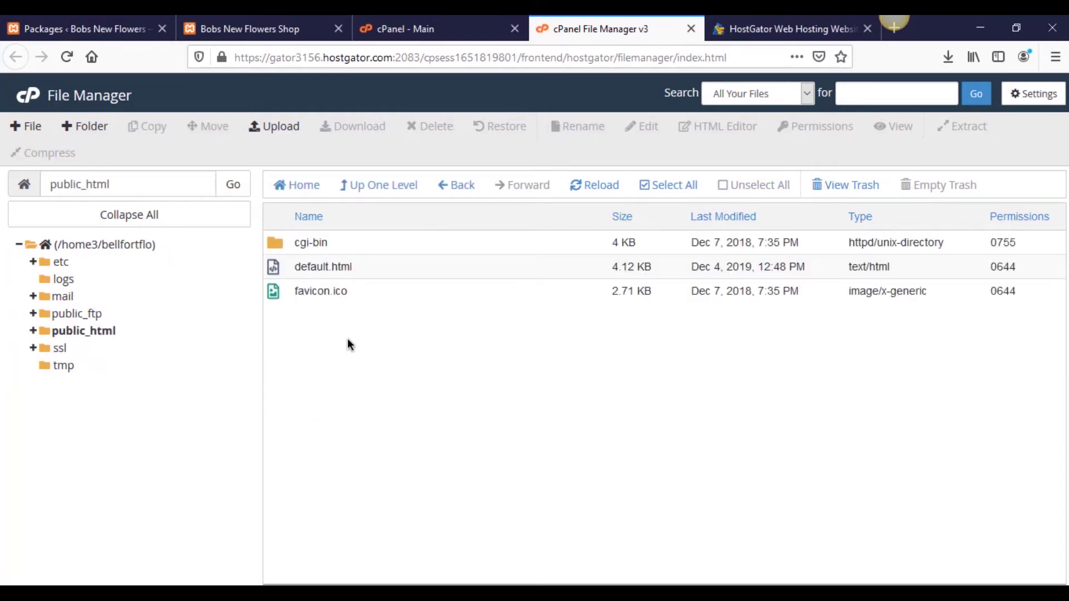
left_click(790, 28)
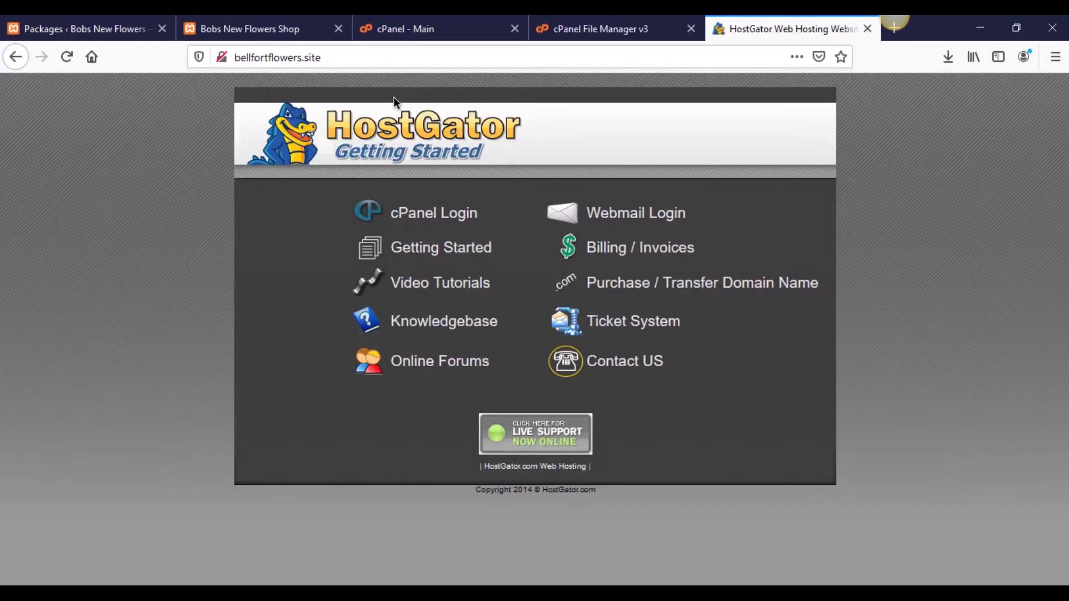
left_click(580, 29)
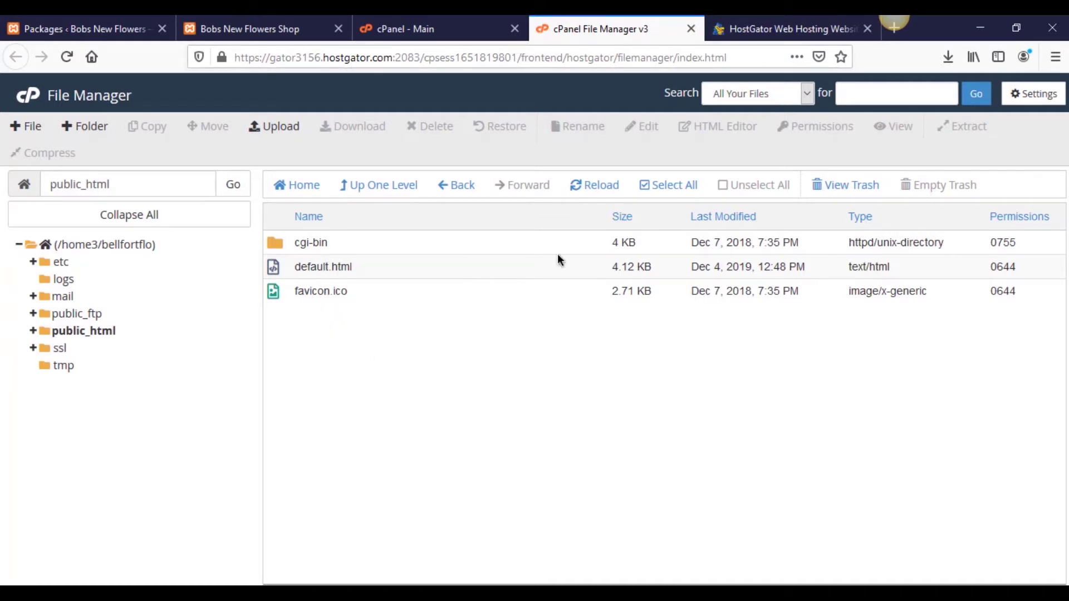
Step: Delete default.html and favicon.ico from public_html, then bring up its Upload page
left_click(375, 270)
left_click(402, 297, "ctrl")
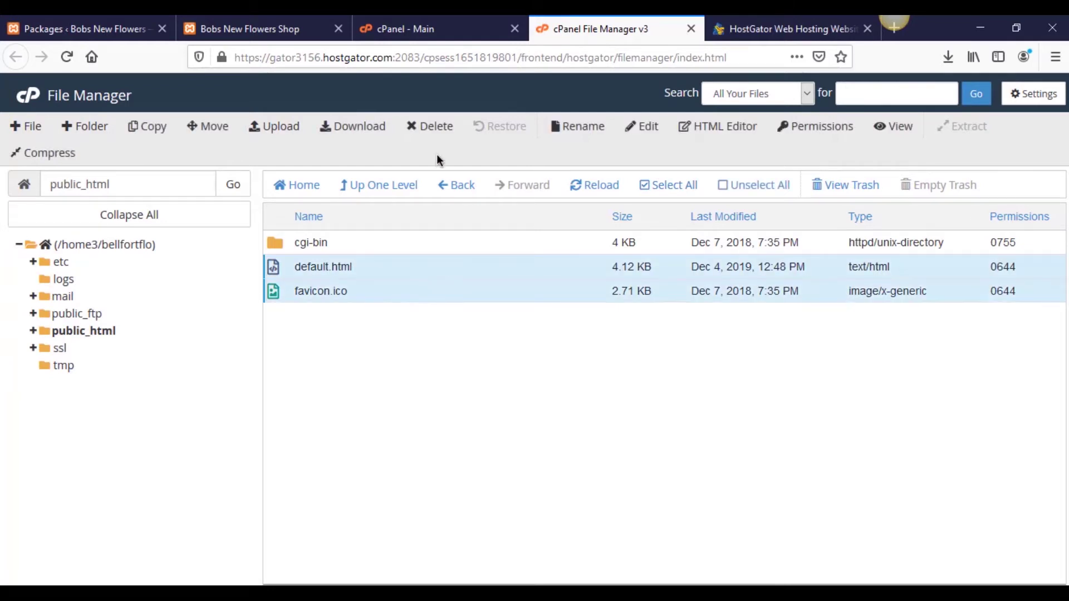
left_click(439, 129)
left_click(659, 385)
left_click(254, 133)
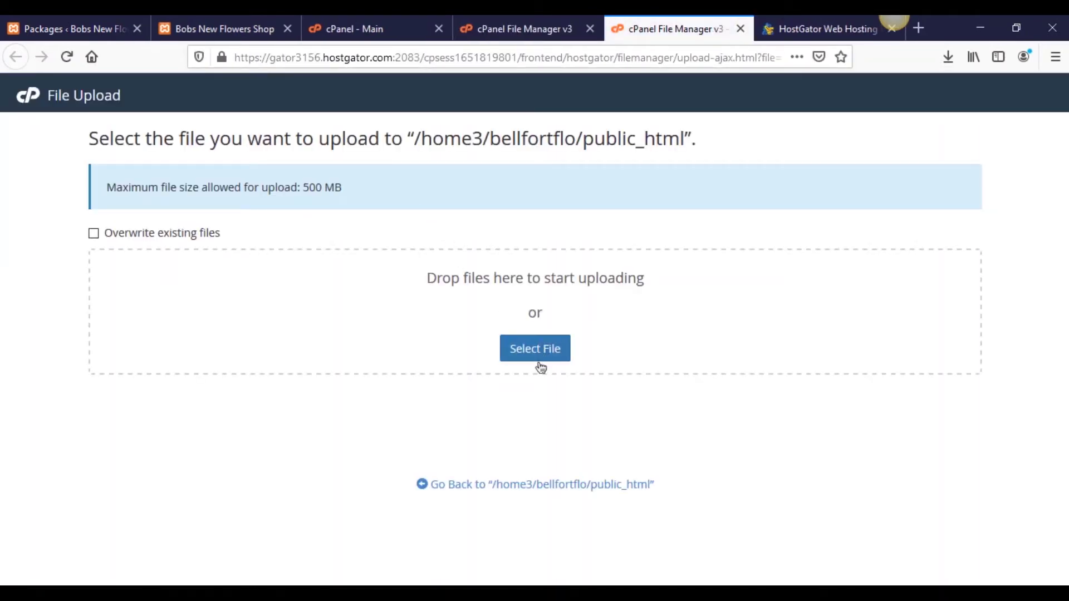
Step: Upload installer.php and the site archive zip from the migrate folder to public_html
left_click(540, 363)
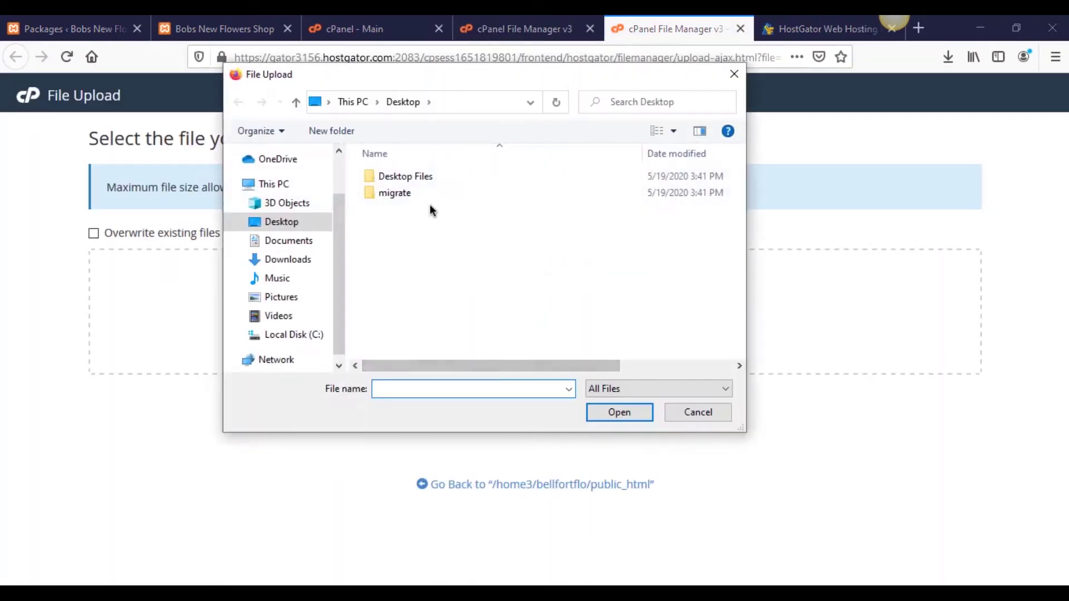
double_click(415, 193)
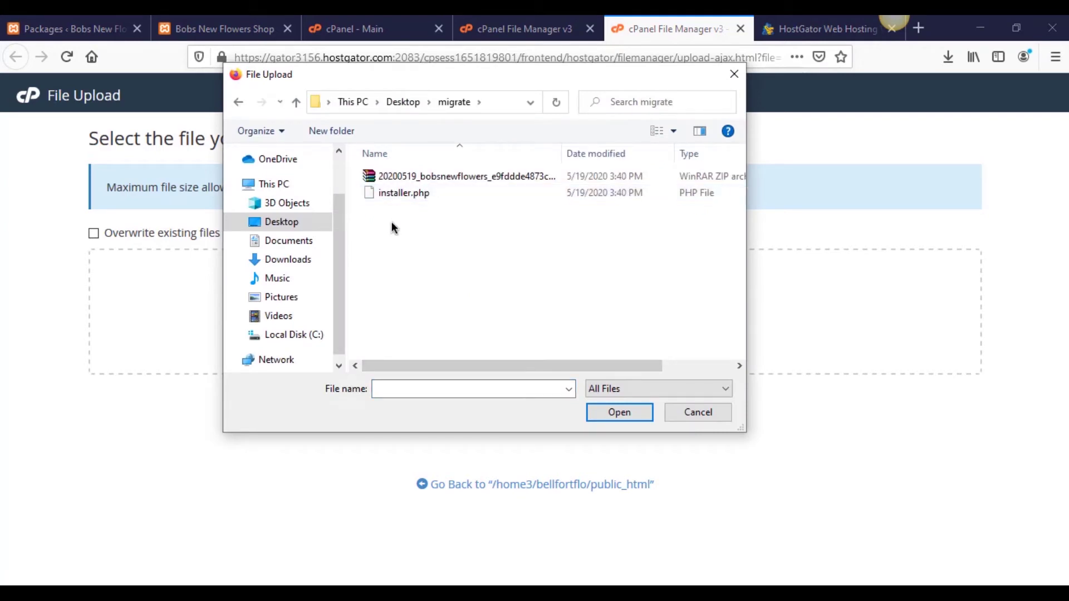
double_click(406, 193)
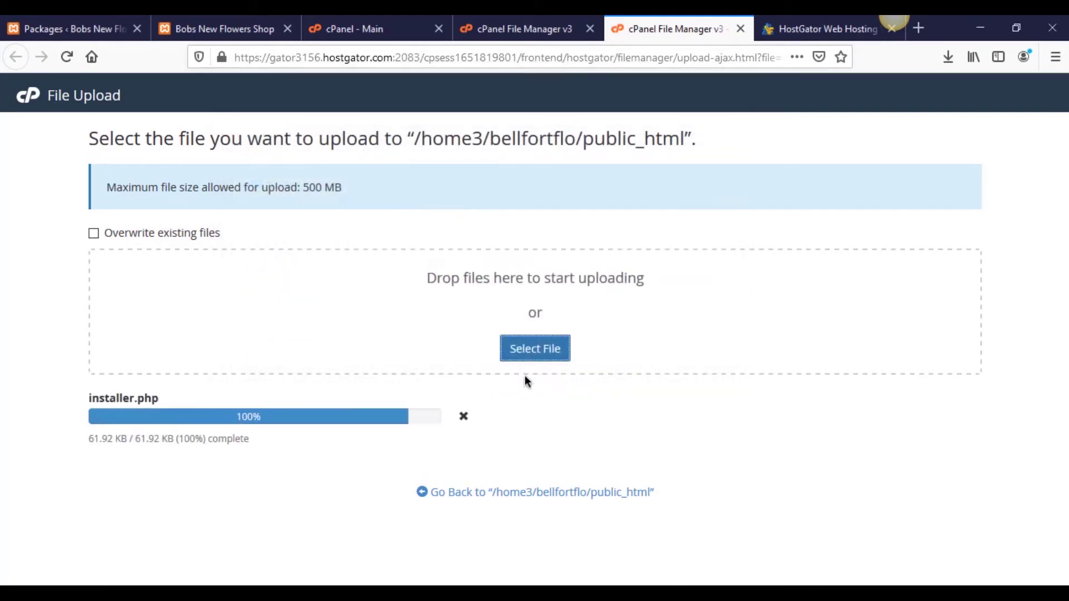
left_click(542, 344)
left_click(465, 176)
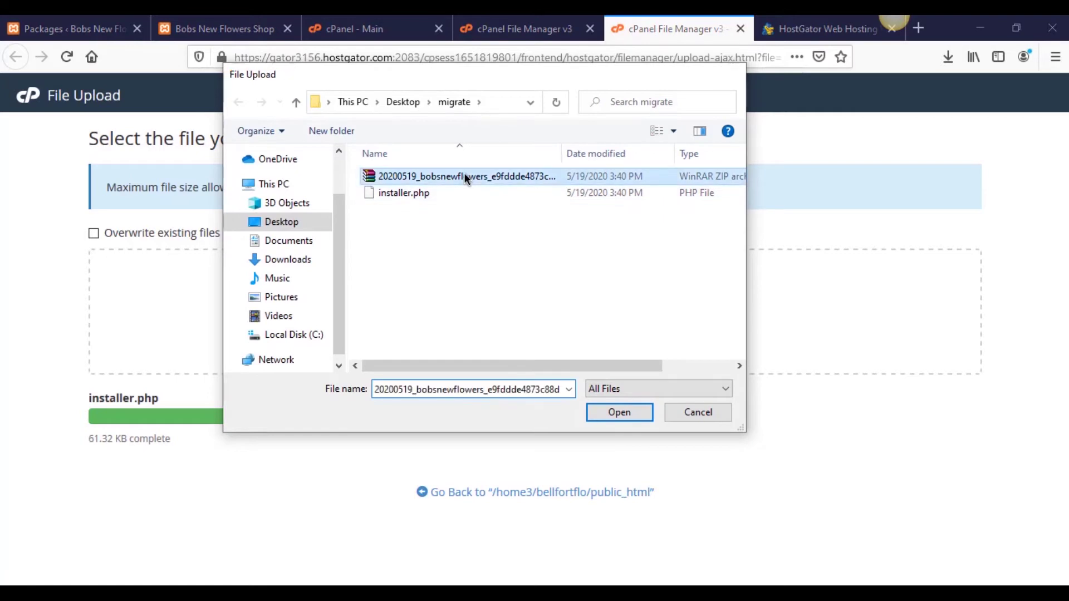
double_click(465, 176)
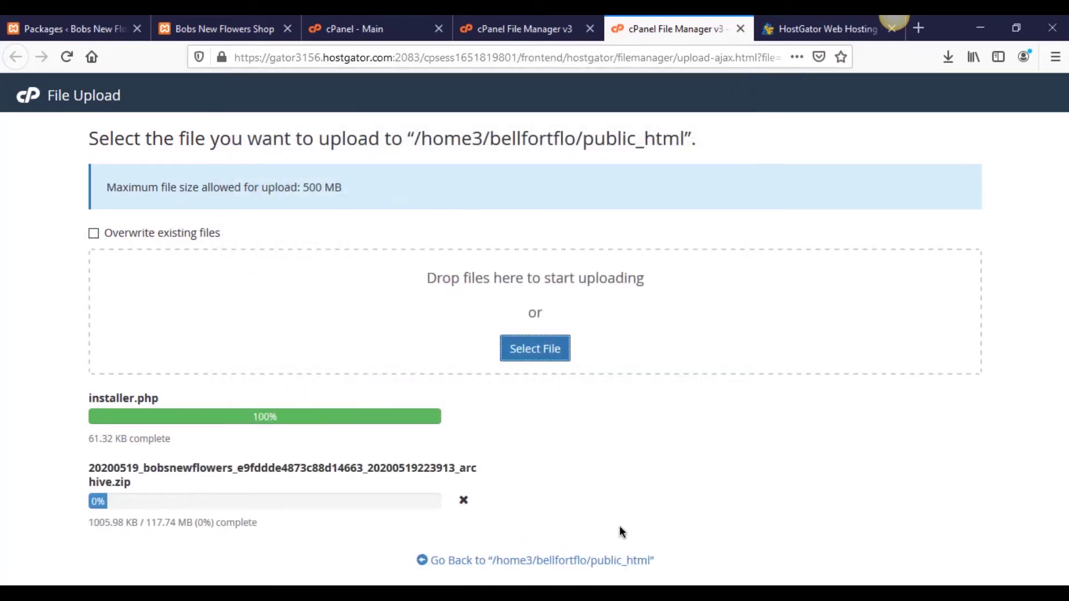
Step: Watch the upload progress until the 117.74 MB archive reaches 100%, then close the upload page
left_click(526, 31)
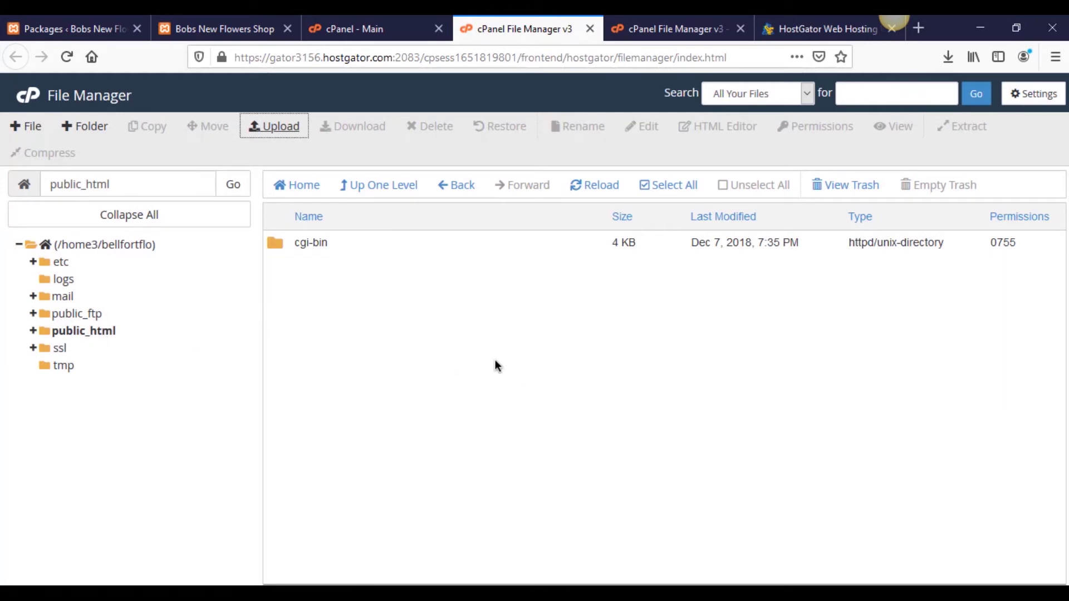
left_click(784, 28)
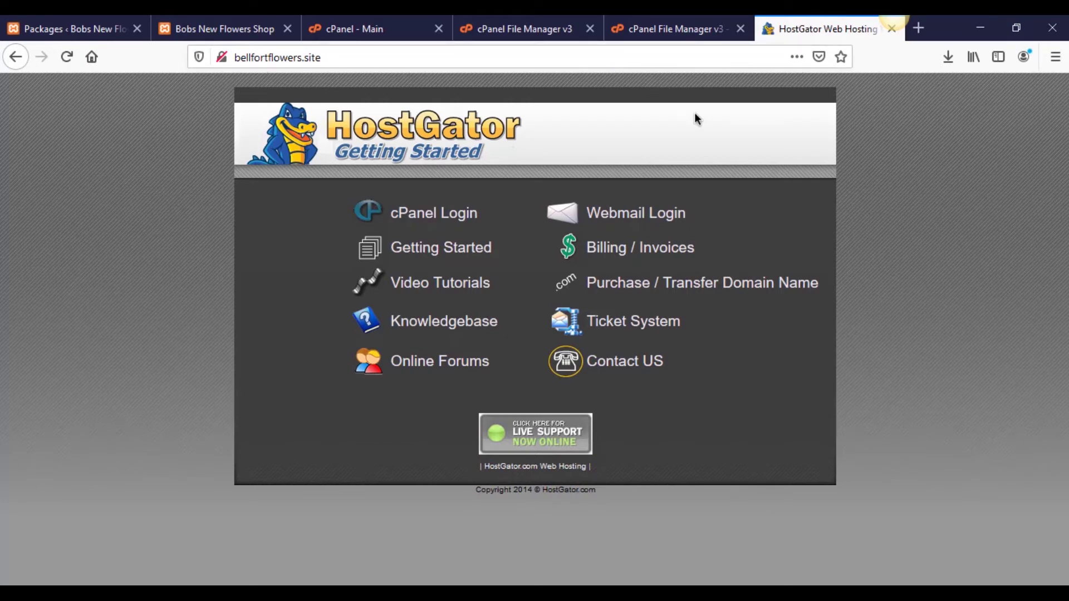
left_click(665, 30)
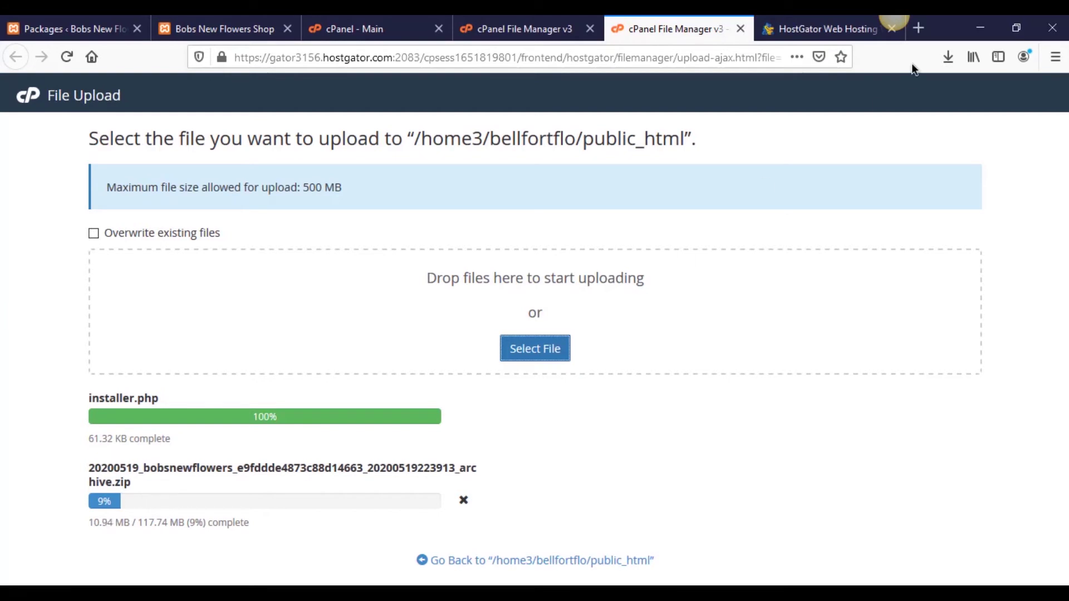
left_click(804, 28)
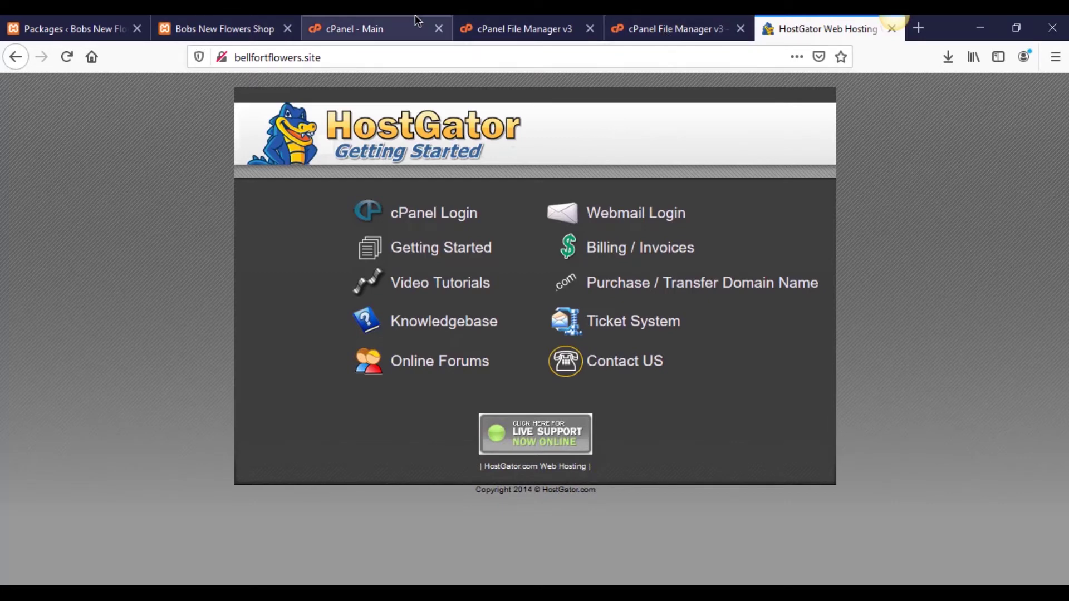
left_click(261, 27)
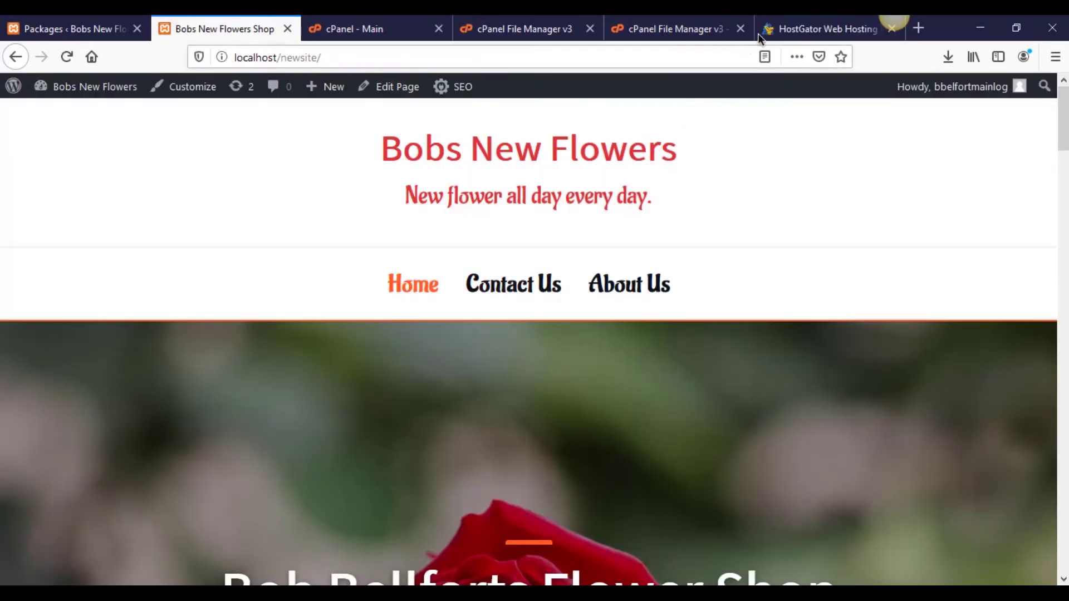
left_click(758, 35)
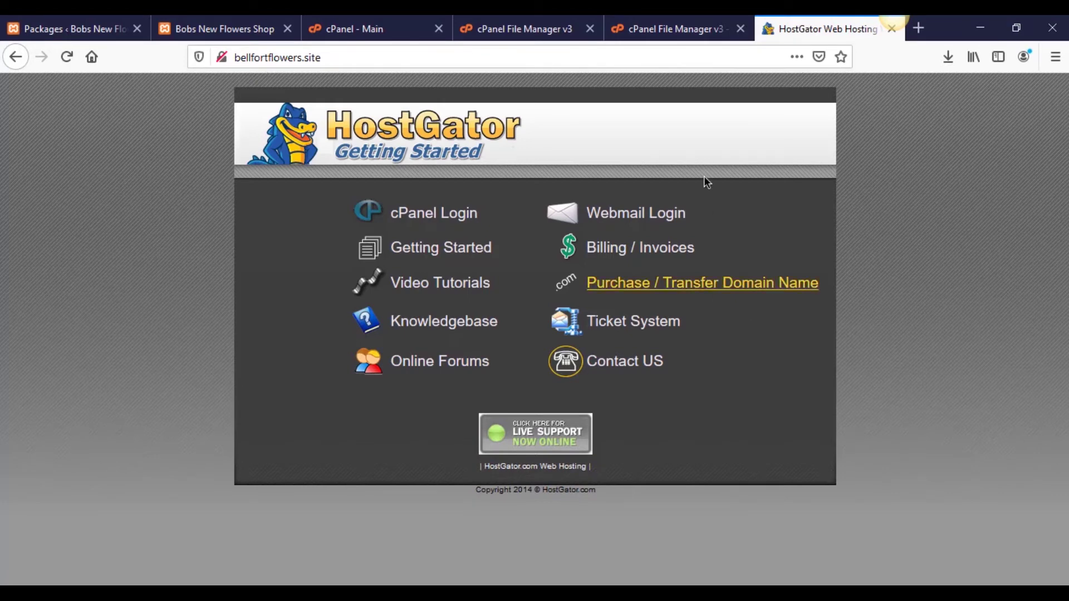
left_click(628, 22)
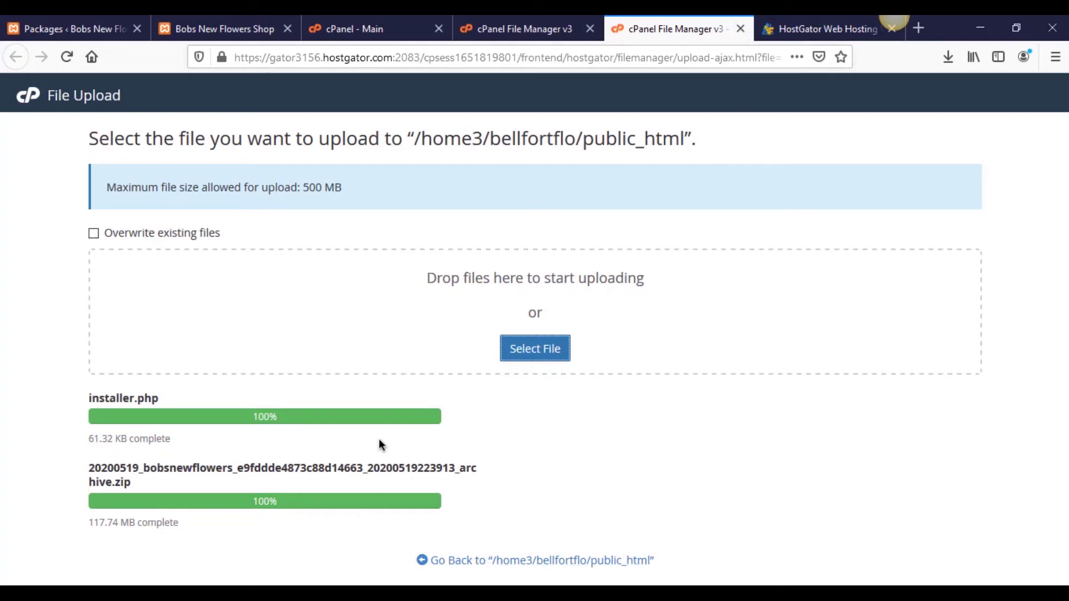
left_click(741, 29)
Step: Reload public_html to list installer.php and the 117.74 MB archive, then check bellfortflowers.site
left_click(538, 28)
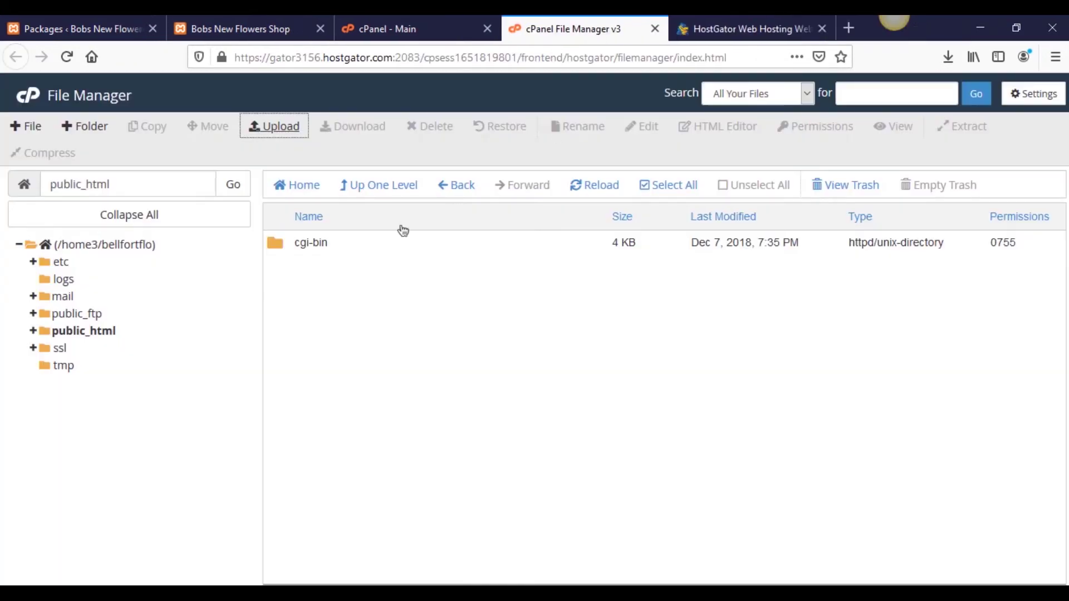
left_click(585, 186)
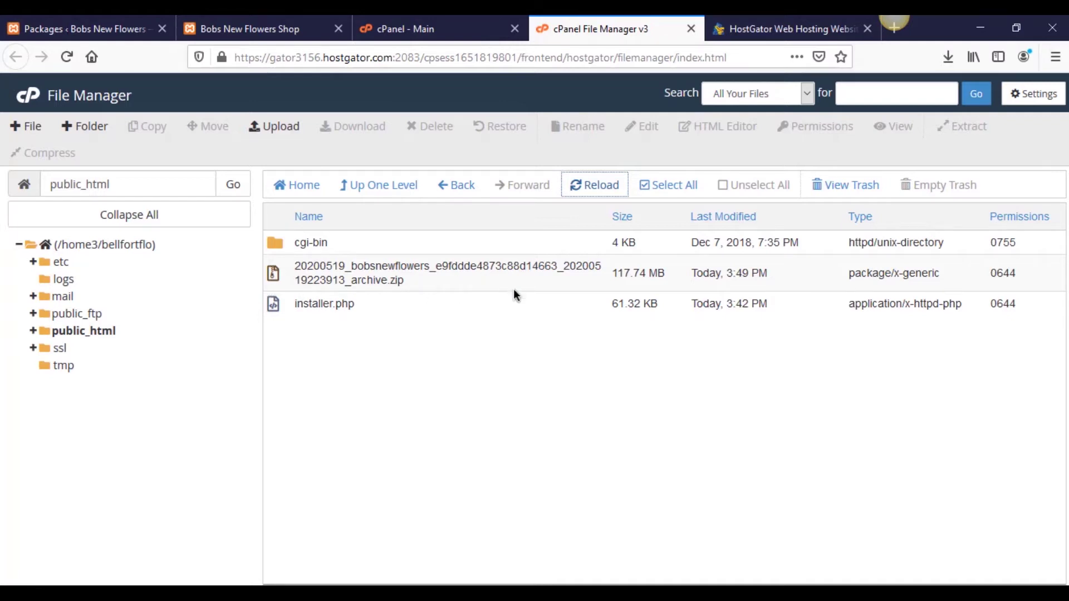
left_click(733, 36)
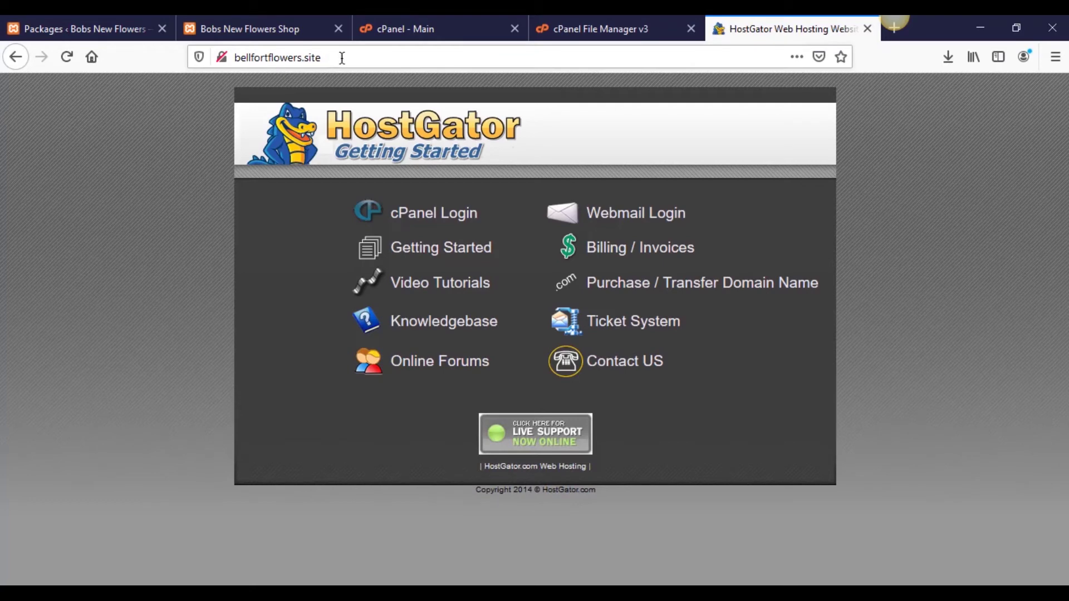
left_click_drag(342, 58, 231, 63)
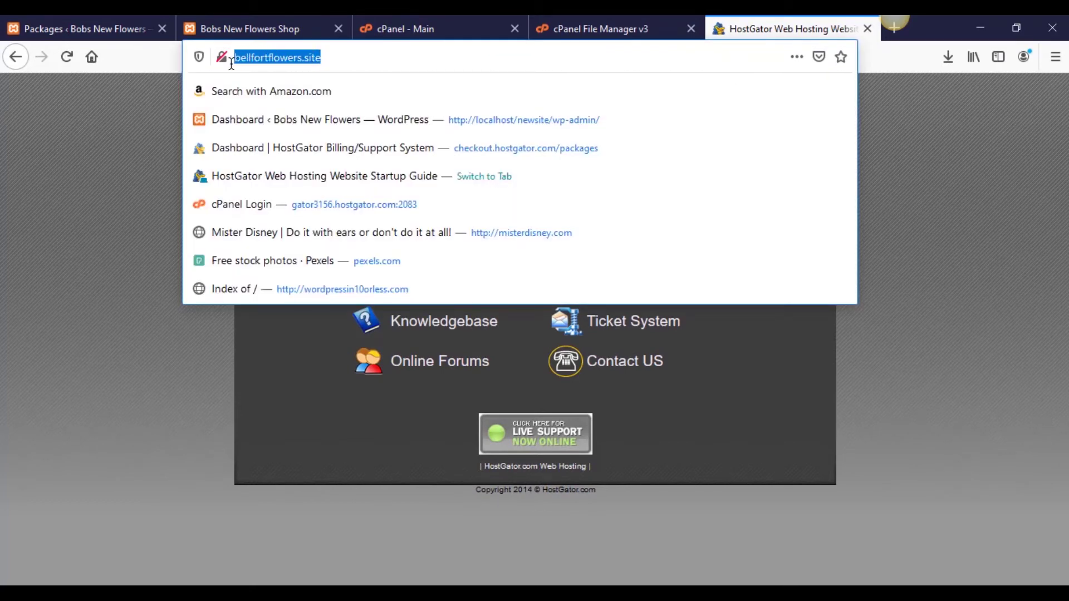
left_click(100, 199)
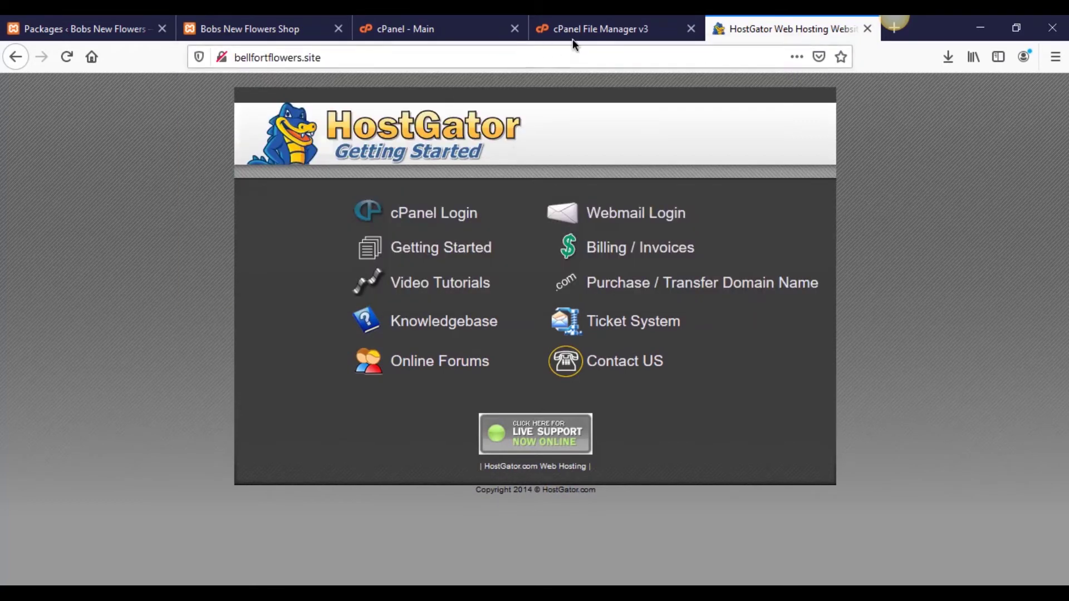
left_click(574, 36)
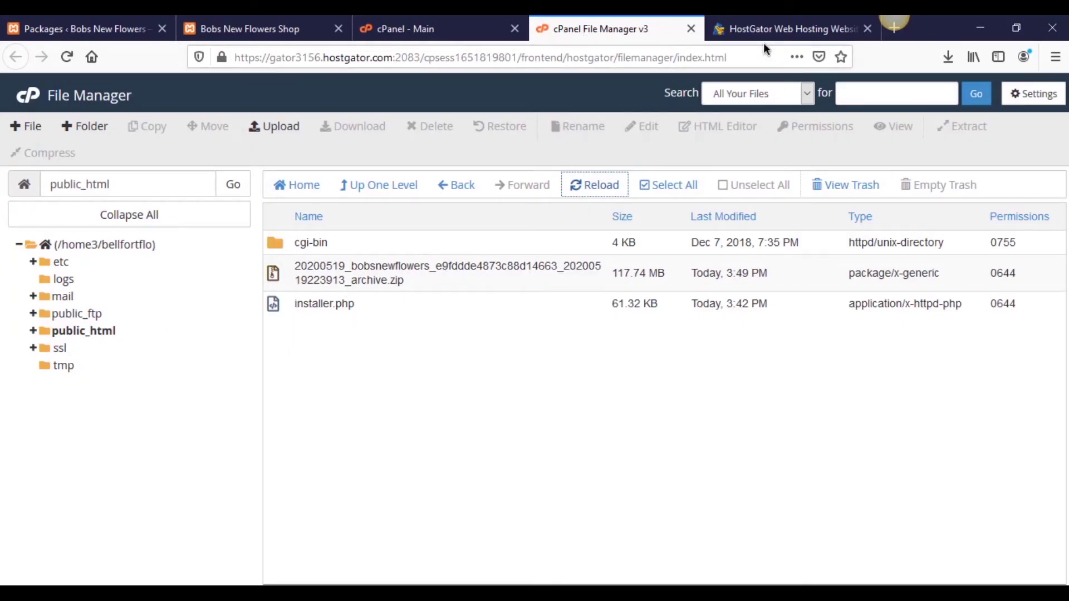
left_click(743, 25)
left_click(404, 59)
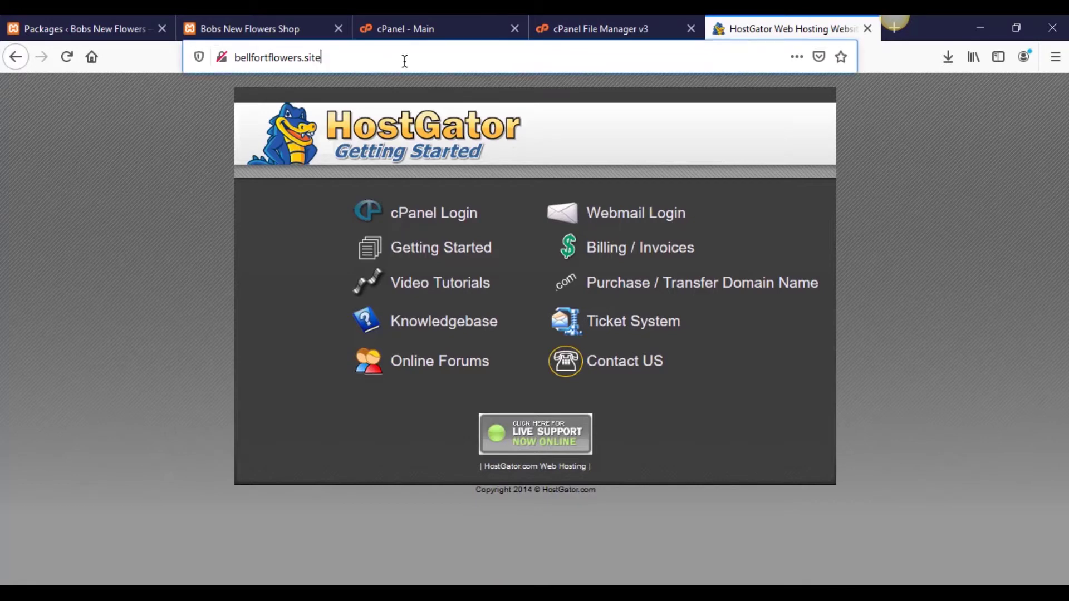
left_click(403, 59)
left_click(685, 21)
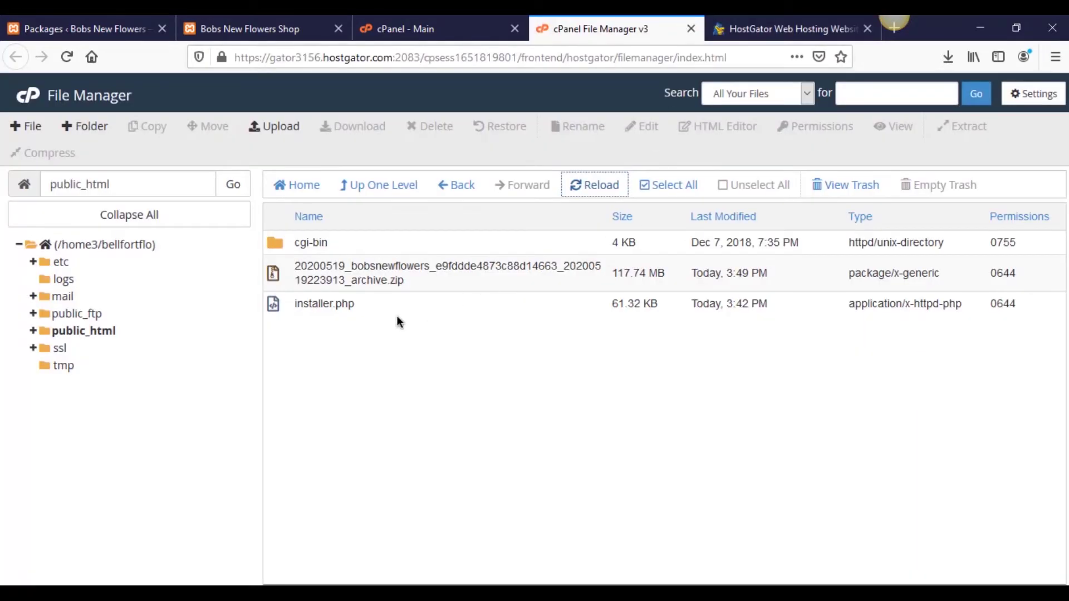
left_click(765, 29)
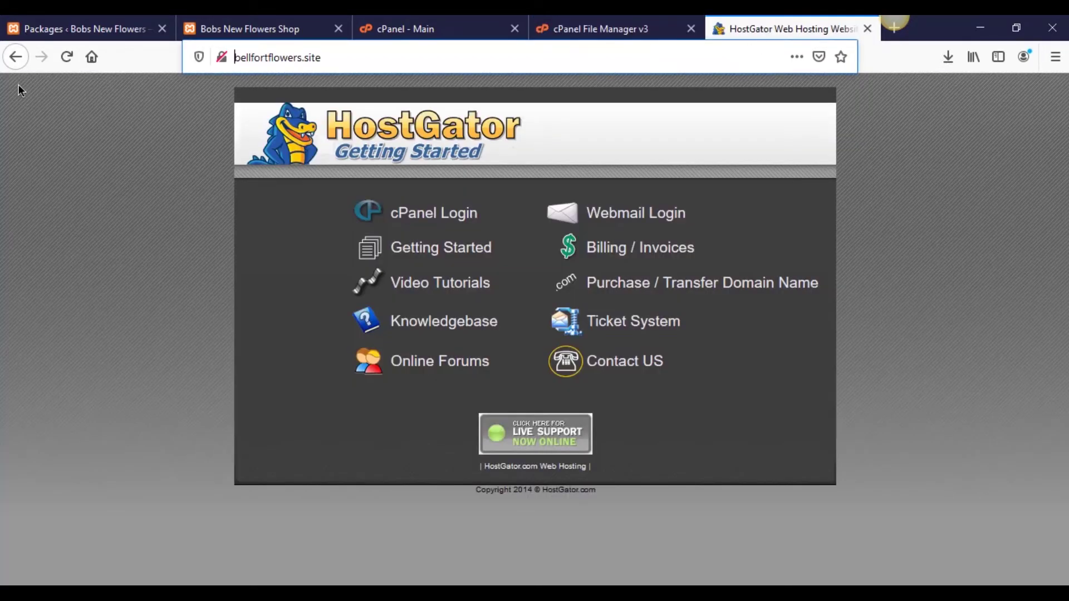
Step: Reload bellfortflowers.site to show its Index of / listing and launch installer.php
left_click(61, 60)
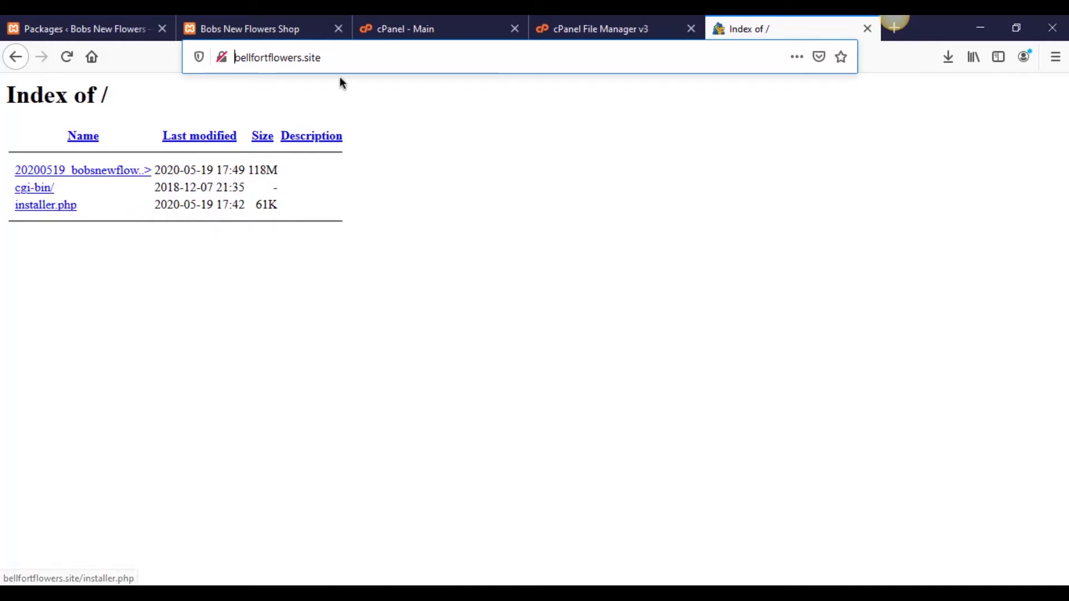
left_click(36, 206)
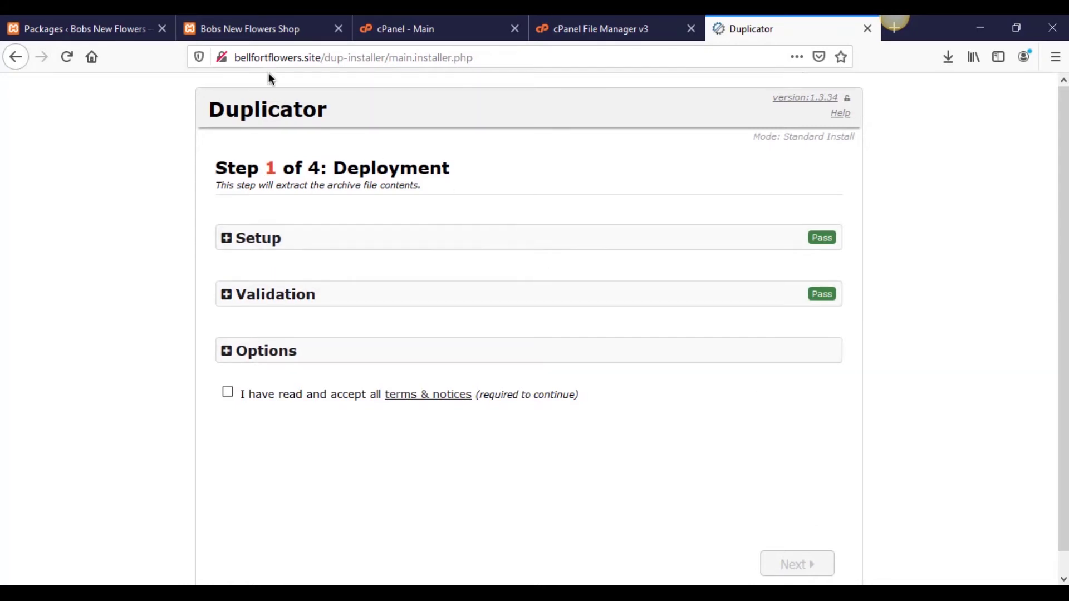
Step: Glance at the local Bobs New Flowers site, then accept the installer's terms and notices
left_click(260, 37)
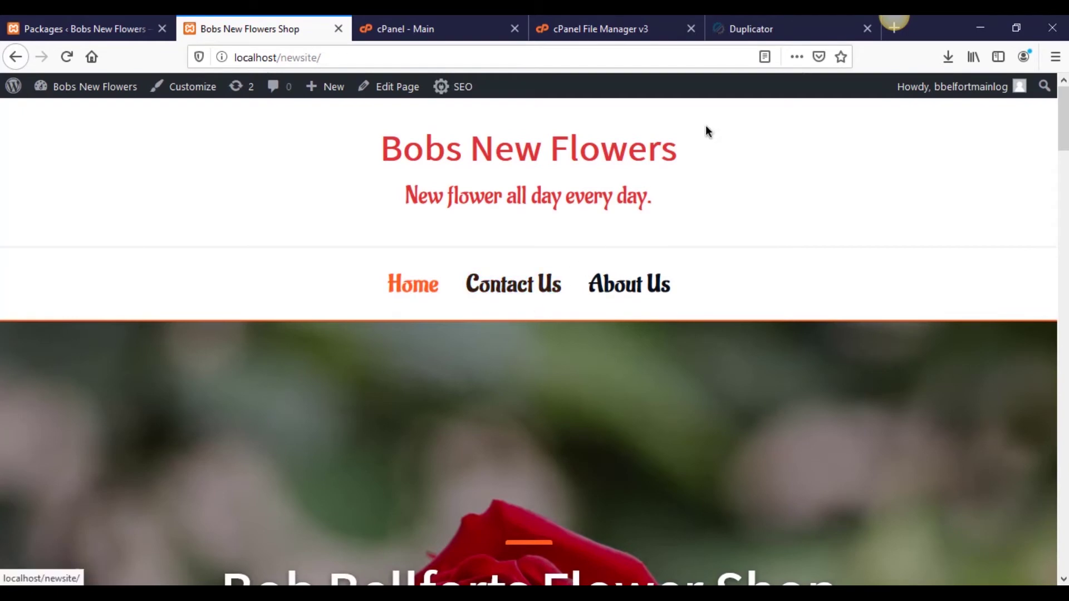
left_click(739, 39)
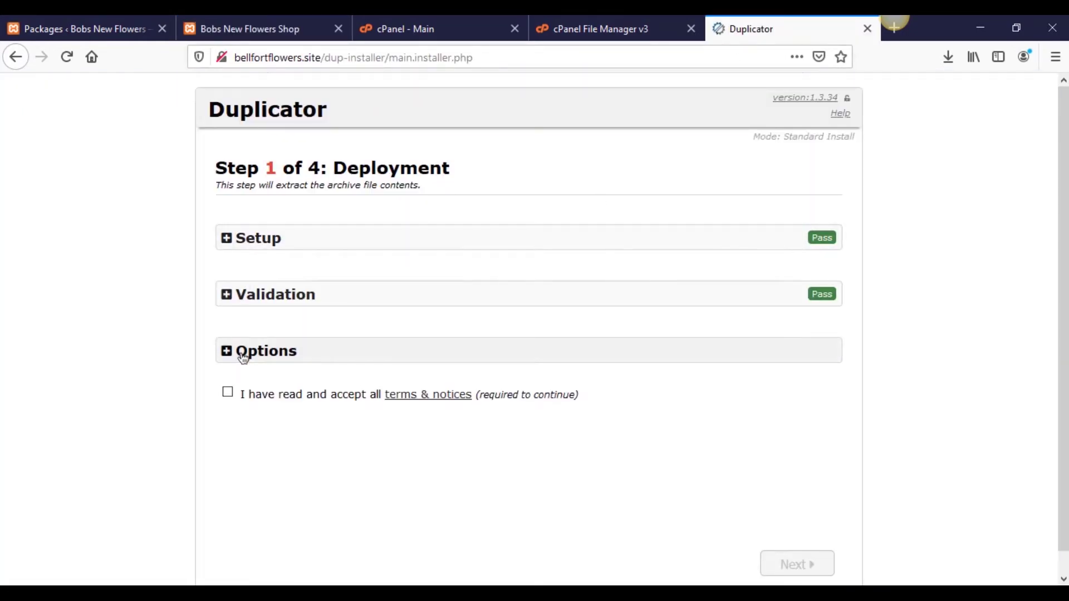
left_click(227, 393)
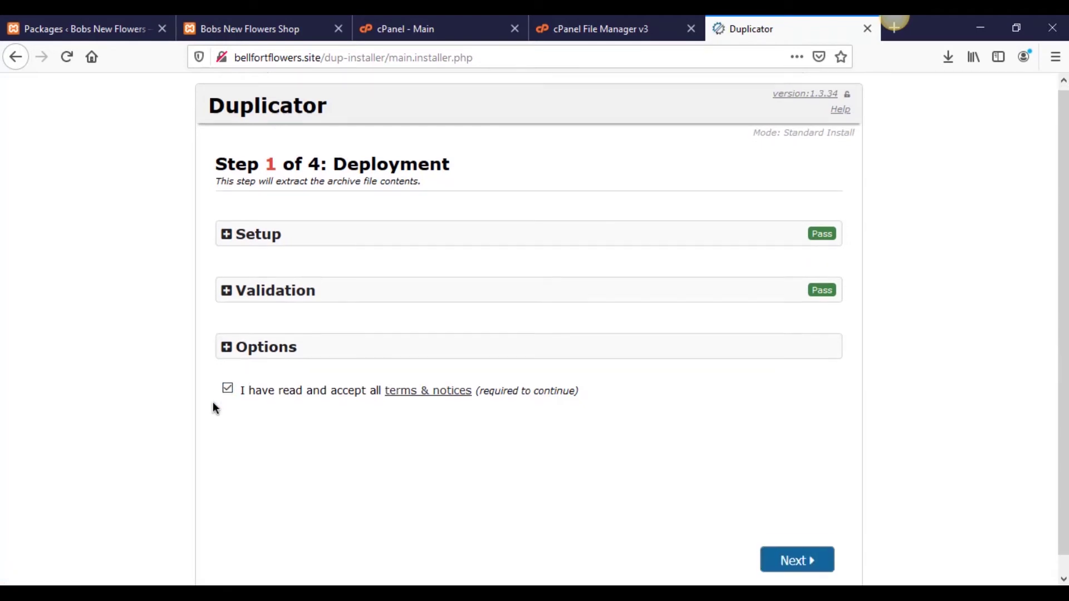
Step: Review the Setup, Validation and Options sections, then start extracting the archive files
scroll(217, 334, "down", 1)
left_click(225, 218)
left_click(224, 218)
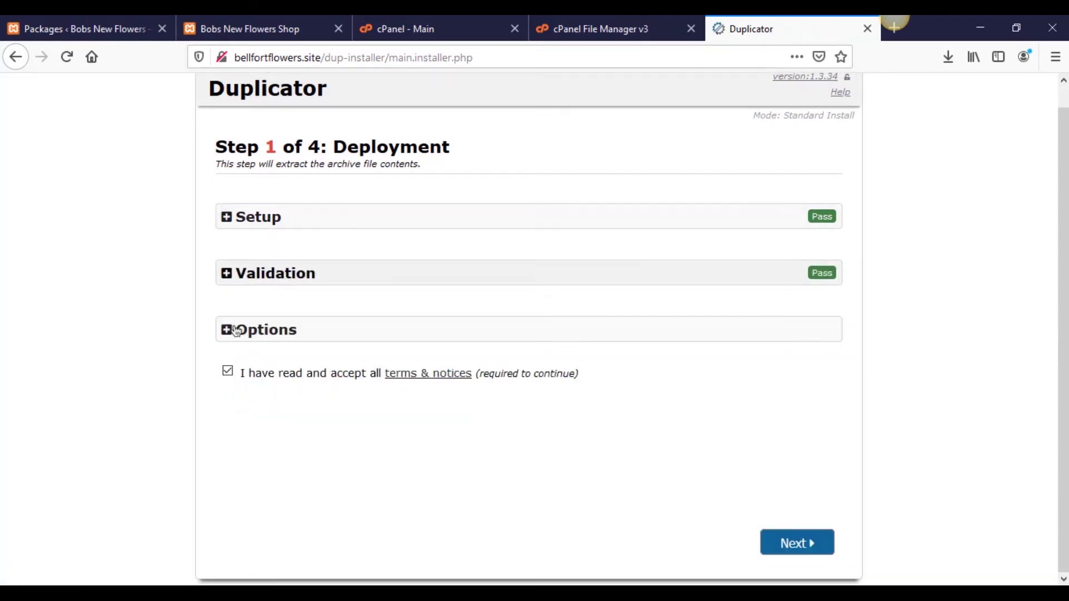
left_click(228, 274)
scroll(204, 286, "down", 3)
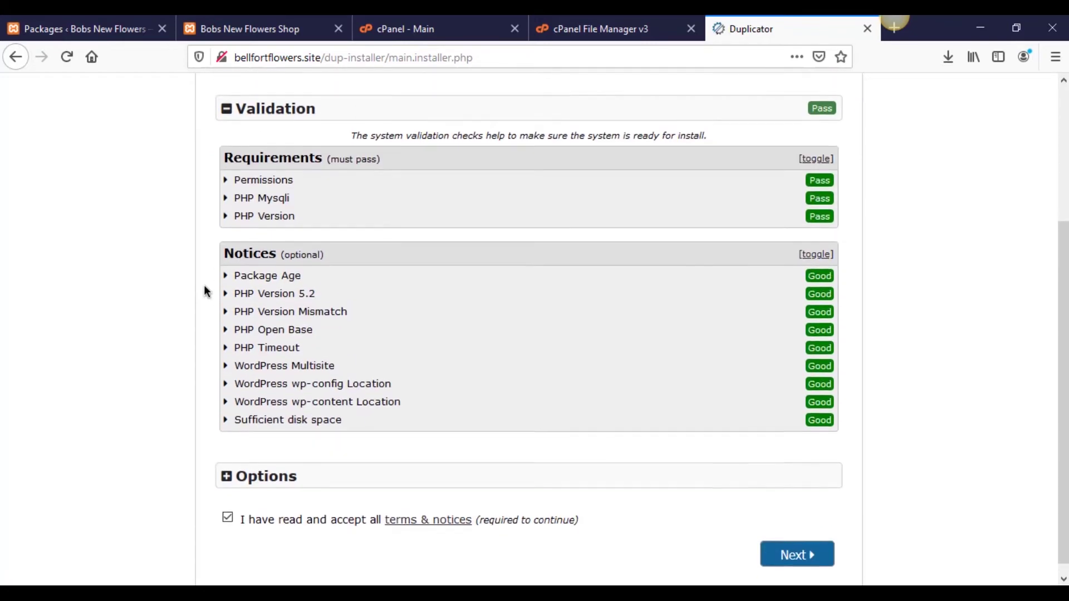
scroll(205, 291, "up", 3)
left_click(231, 261)
left_click(219, 328)
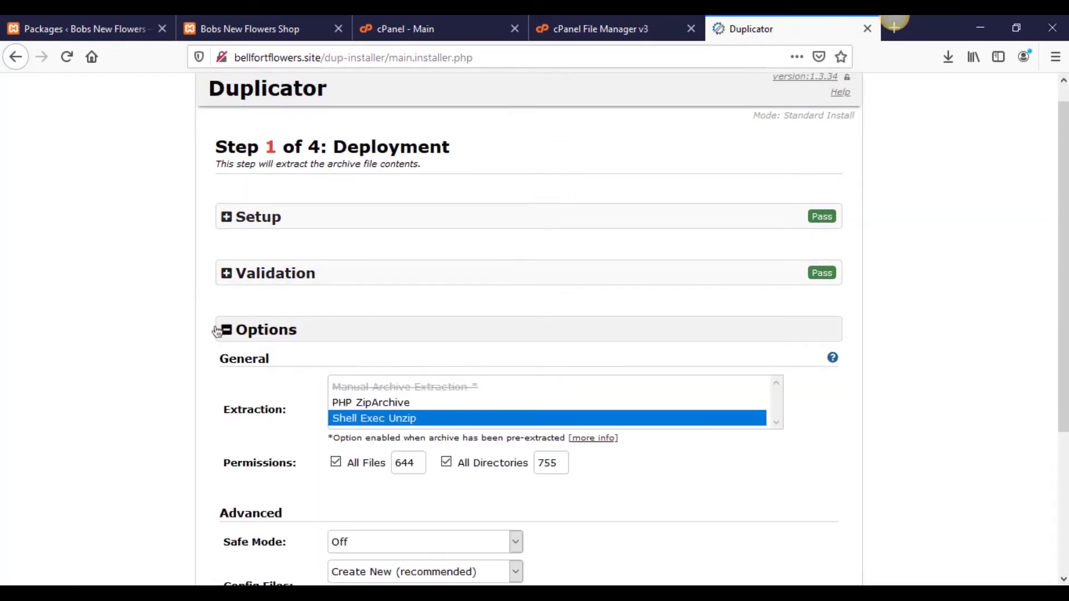
scroll(209, 326, "down", 3)
scroll(232, 323, "down", 1)
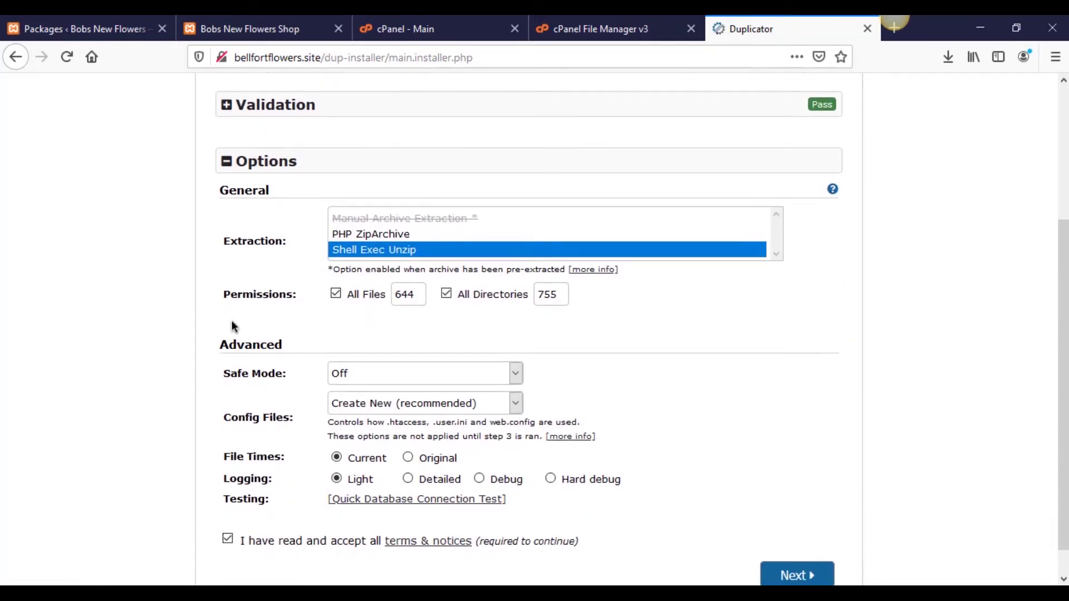
scroll(232, 320, "up", 2)
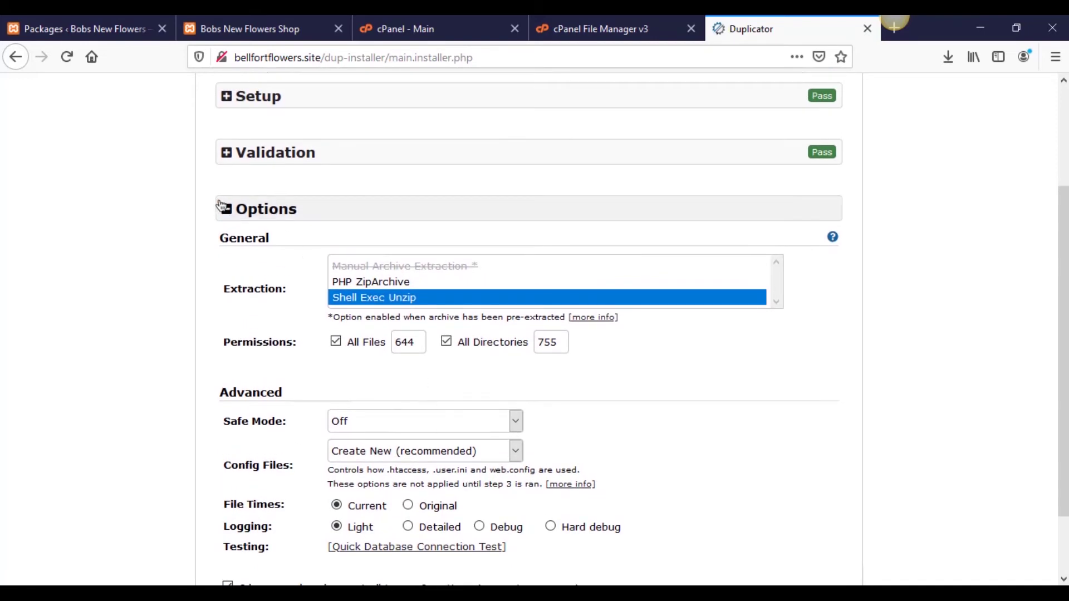
left_click(229, 209)
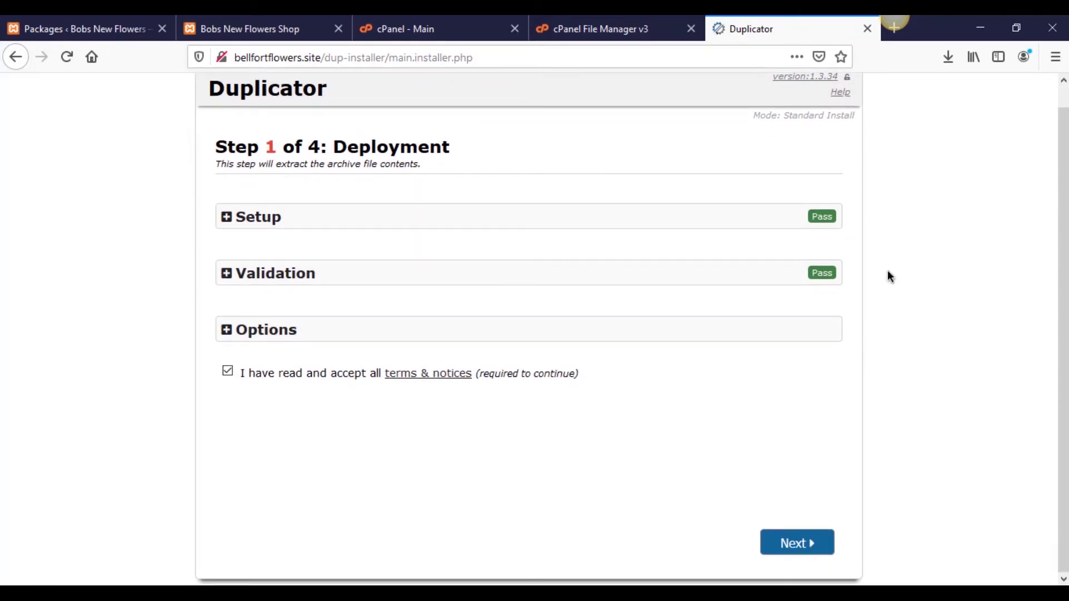
left_click(811, 543)
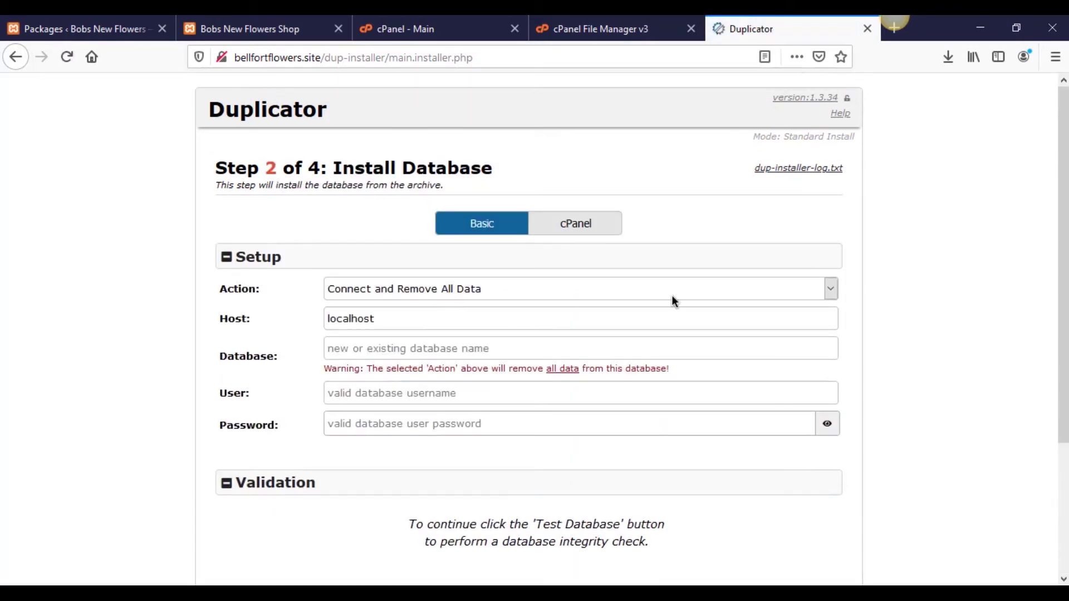
Step: Switch from the Duplicator installer to the cPanel - Main tab
scroll(1062, 174, "down", 1)
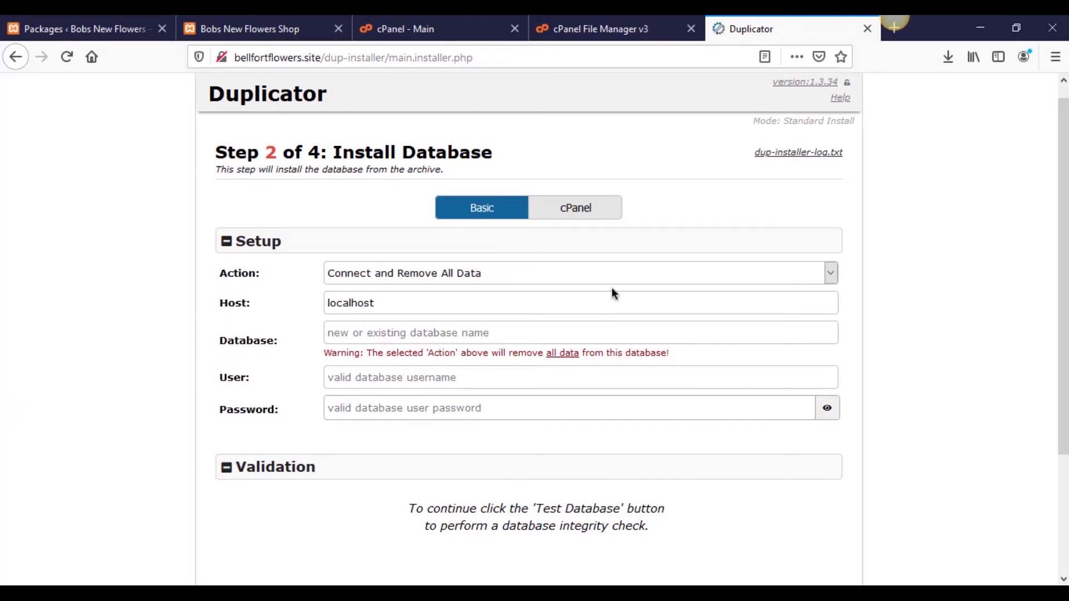
left_click(603, 20)
left_click(466, 17)
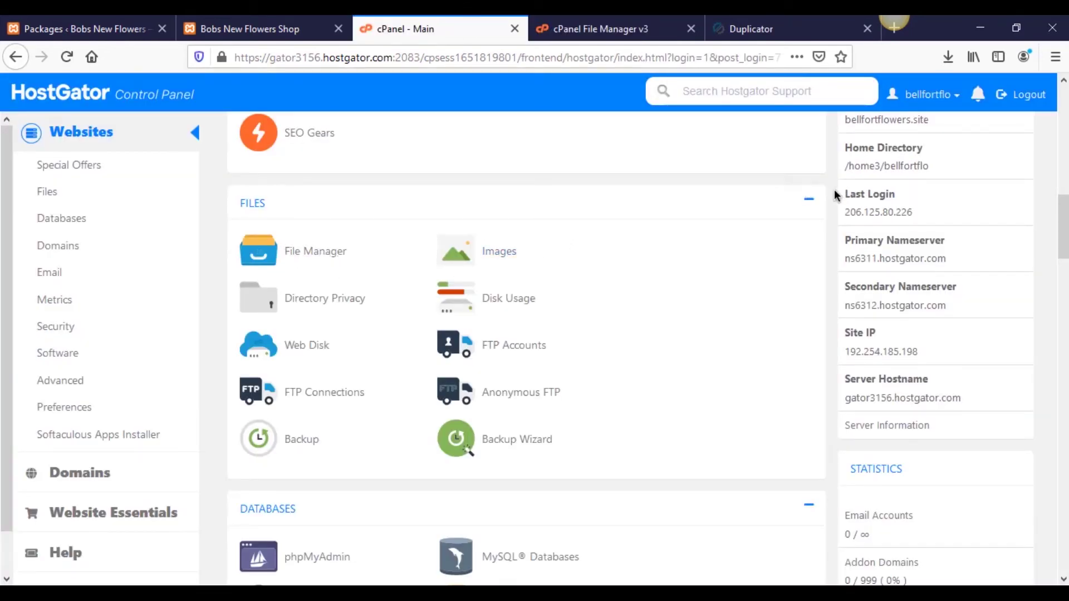
Step: Open MySQL Databases from cPanel's Databases section
scroll(839, 344, "up", 10)
scroll(839, 344, "down", 1)
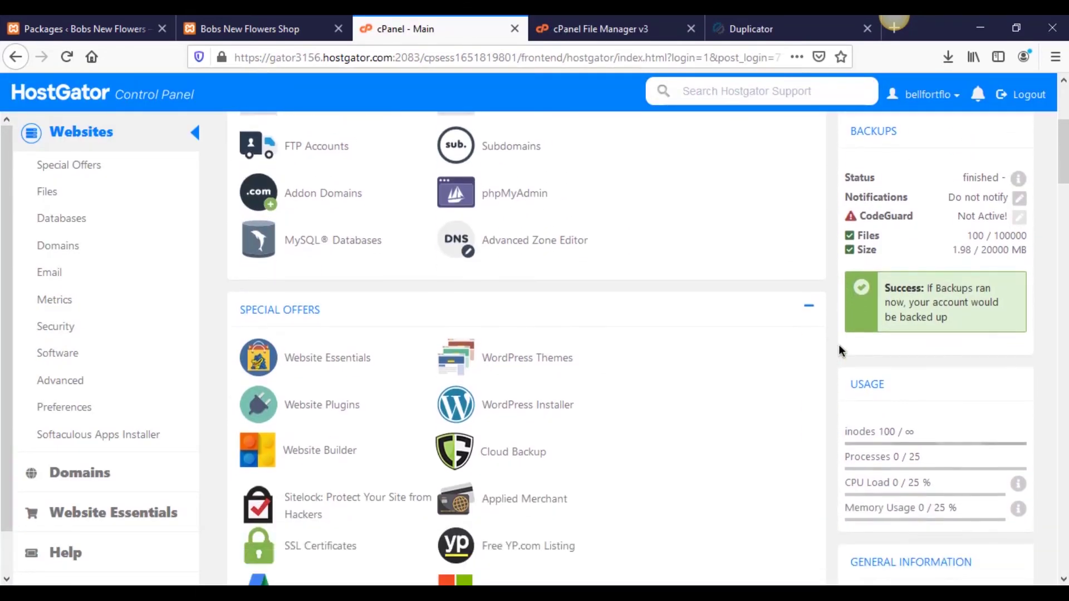
scroll(839, 344, "up", 5)
scroll(378, 361, "down", 3)
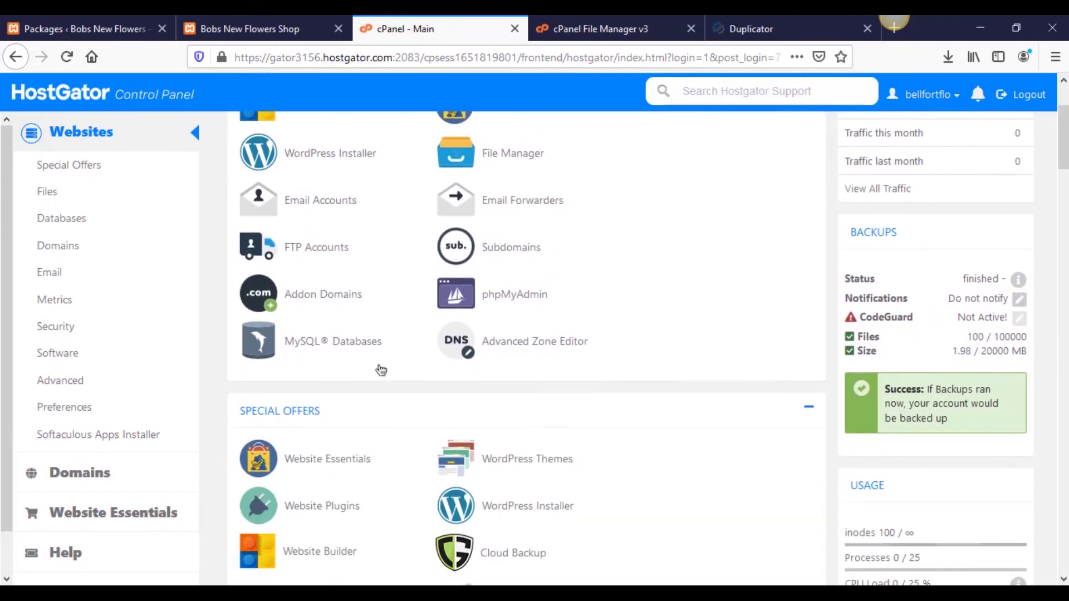
scroll(382, 363, "up", 3)
scroll(358, 239, "down", 15)
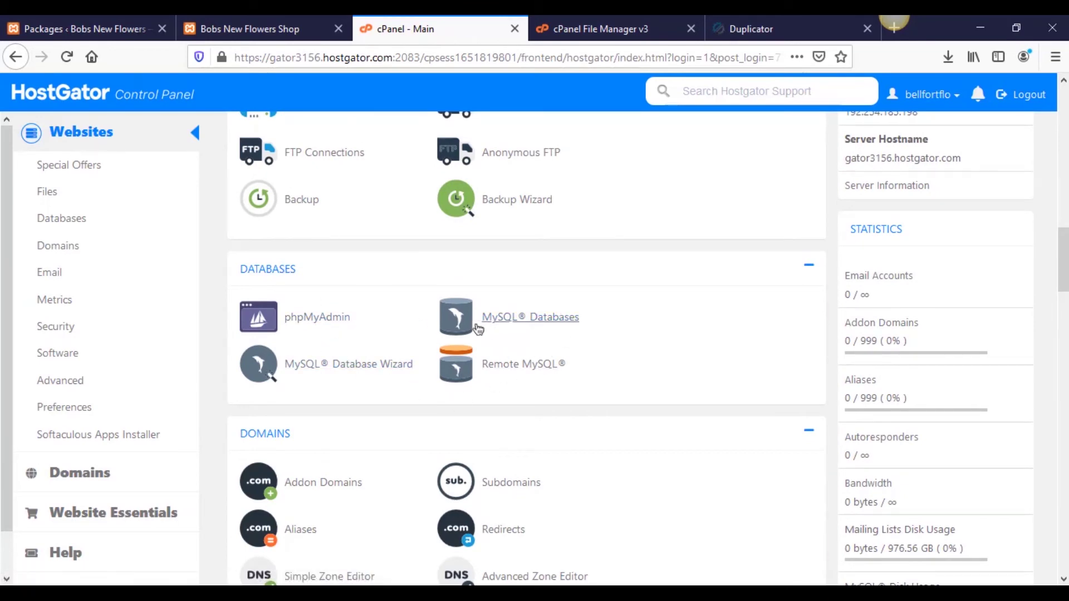
left_click(512, 323)
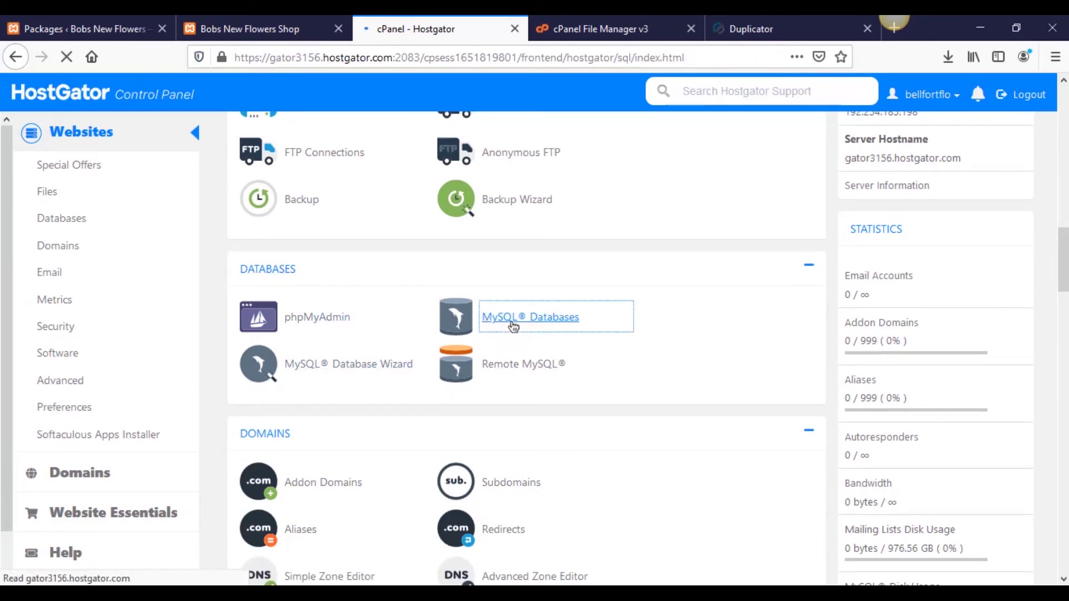
Step: Create the new database jjmd72638, producing bellfort_jjmd72638
scroll(589, 334, "down", 10)
scroll(589, 337, "up", 10)
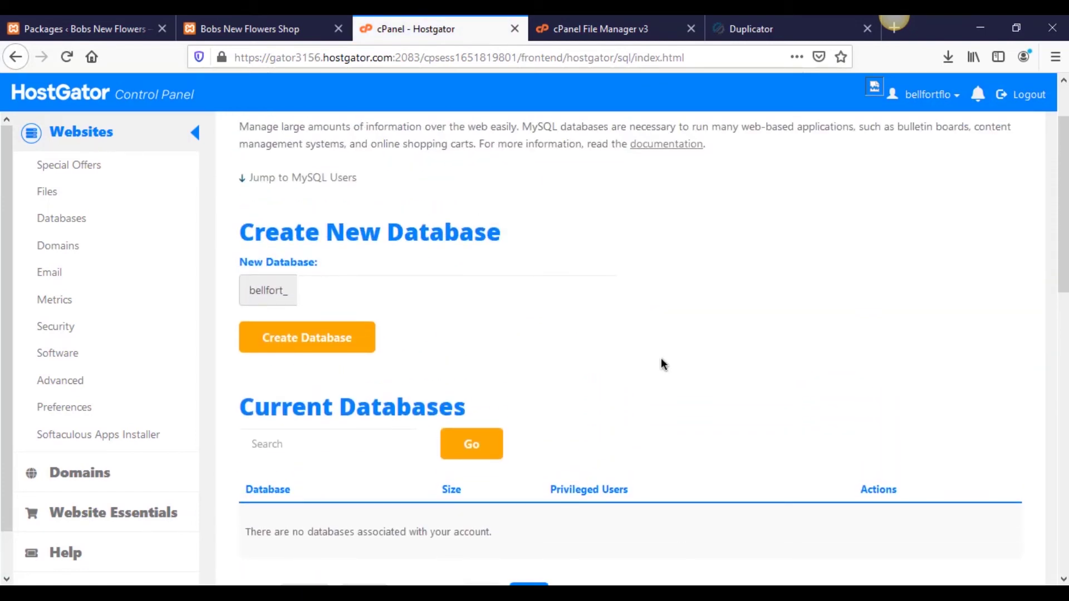
scroll(663, 363, "up", 2)
scroll(662, 363, "down", 2)
left_click(345, 298)
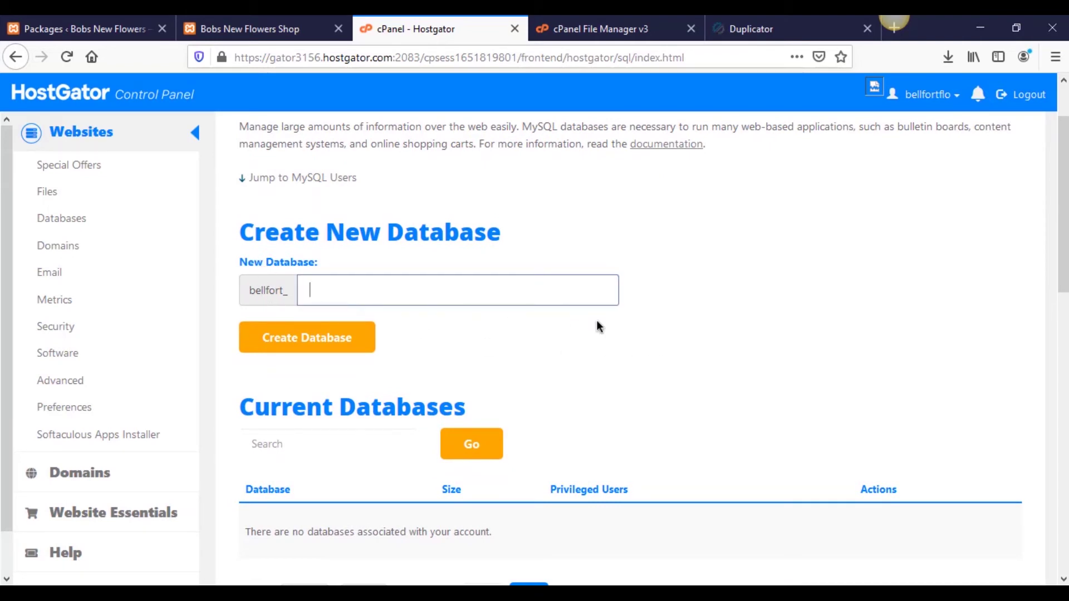
type("jjmd72638")
left_click(345, 340)
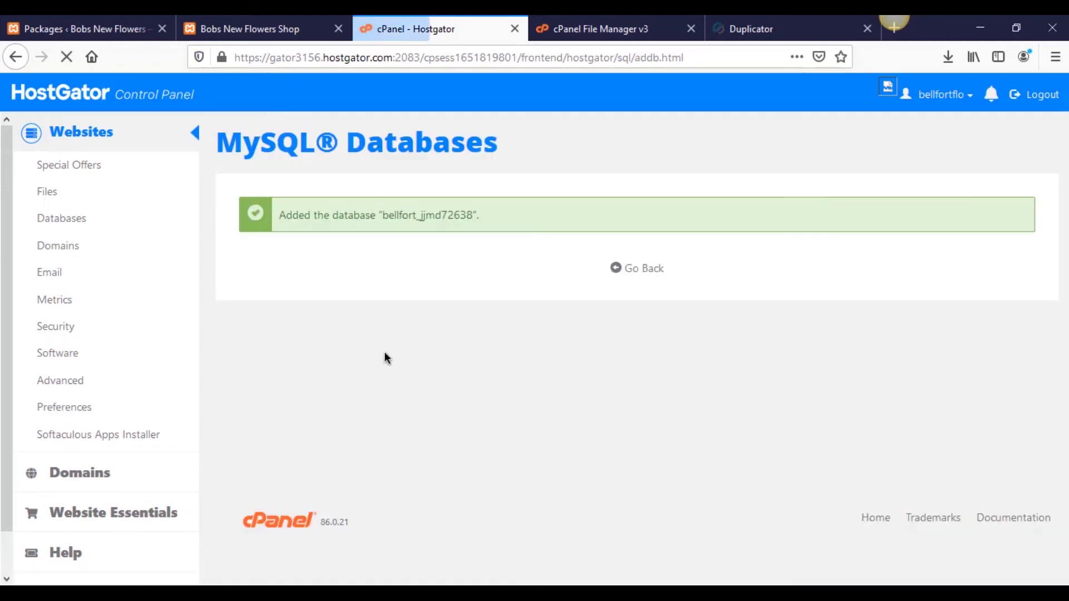
key("alt+Tab")
Step: Copy the database name bellfort_jjmd72638 into a new Notepad++ note
left_click(434, 33)
double_click(446, 216)
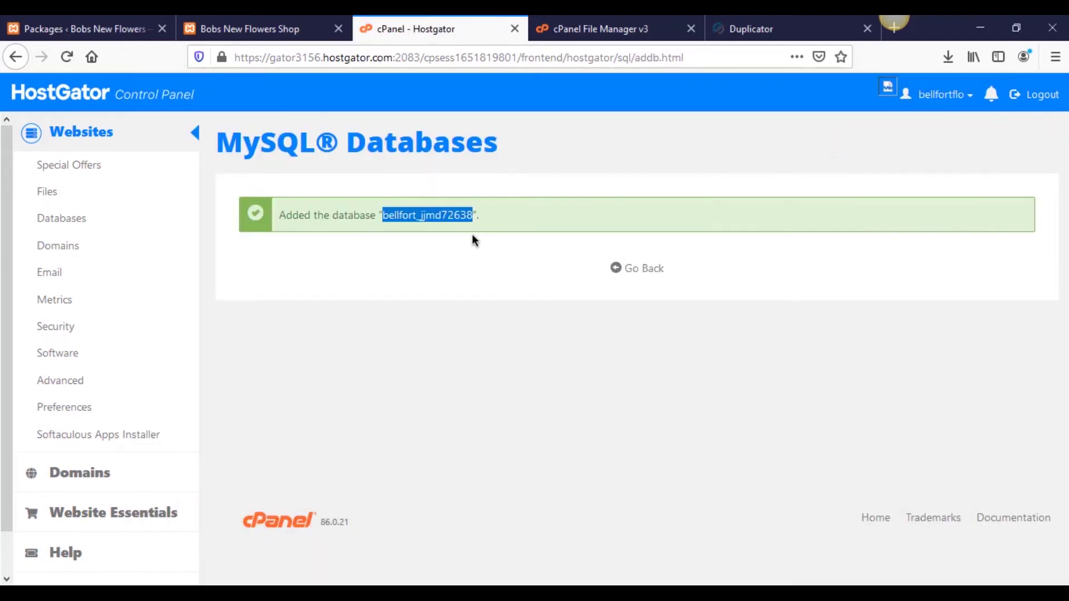
double_click(446, 217)
key("ctrl+c")
key("alt+Tab")
key("ctrl+v")
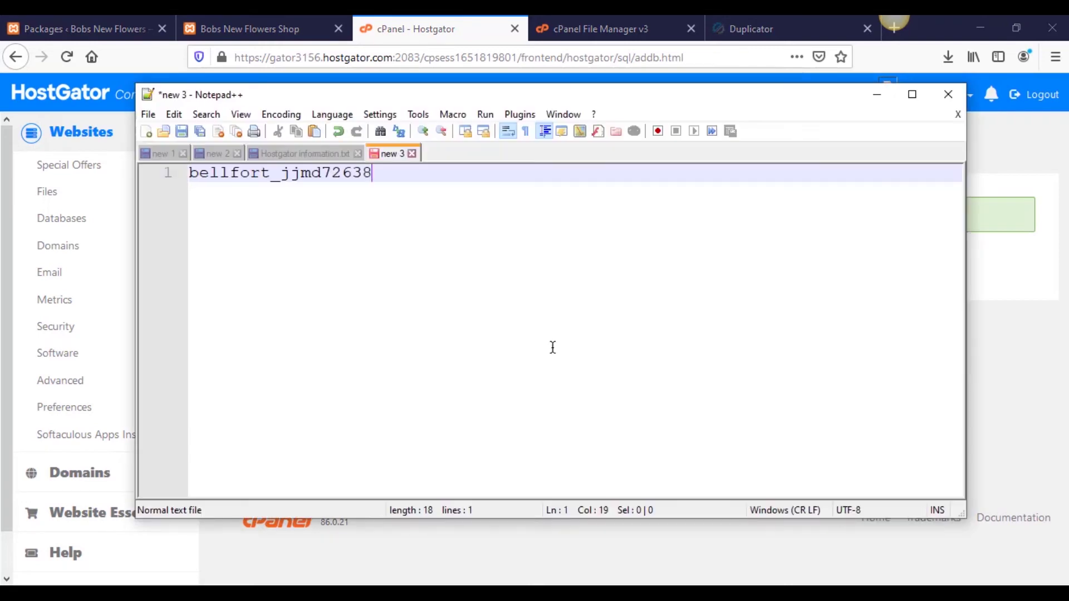
key("Return")
key("Return")
key("Return")
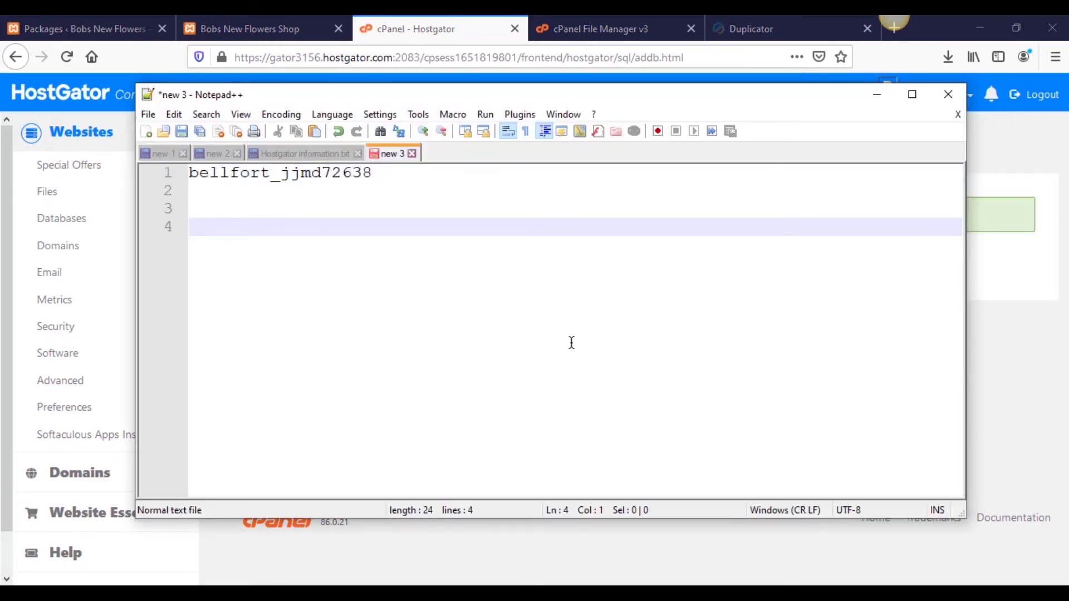
Step: Return to the MySQL Databases page and scroll to the Add New User form
key("alt+Tab")
left_click(646, 271)
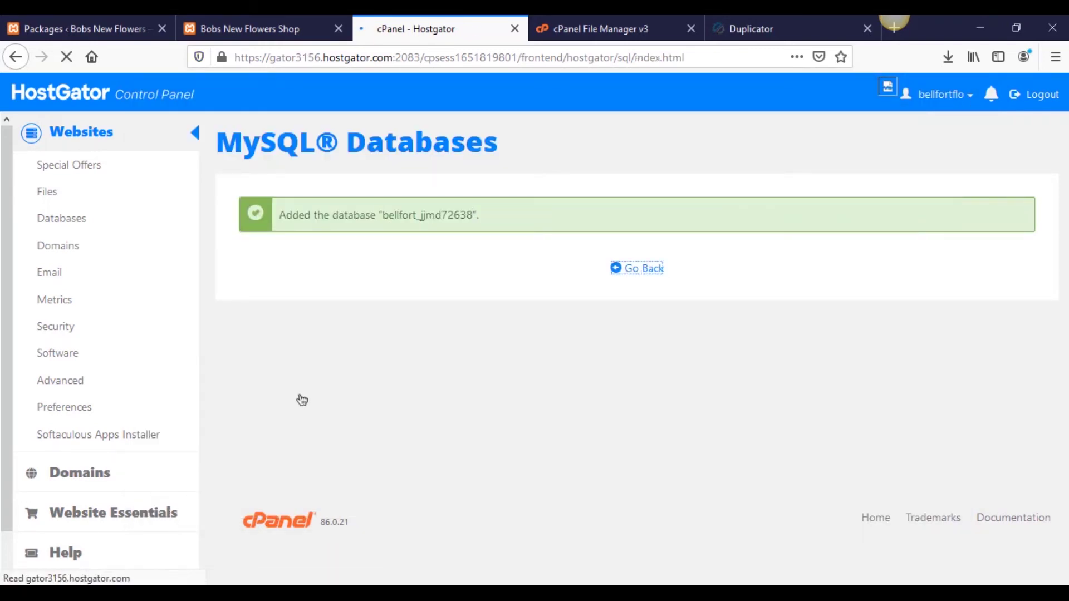
scroll(429, 389, "down", 7)
scroll(428, 384, "down", 7)
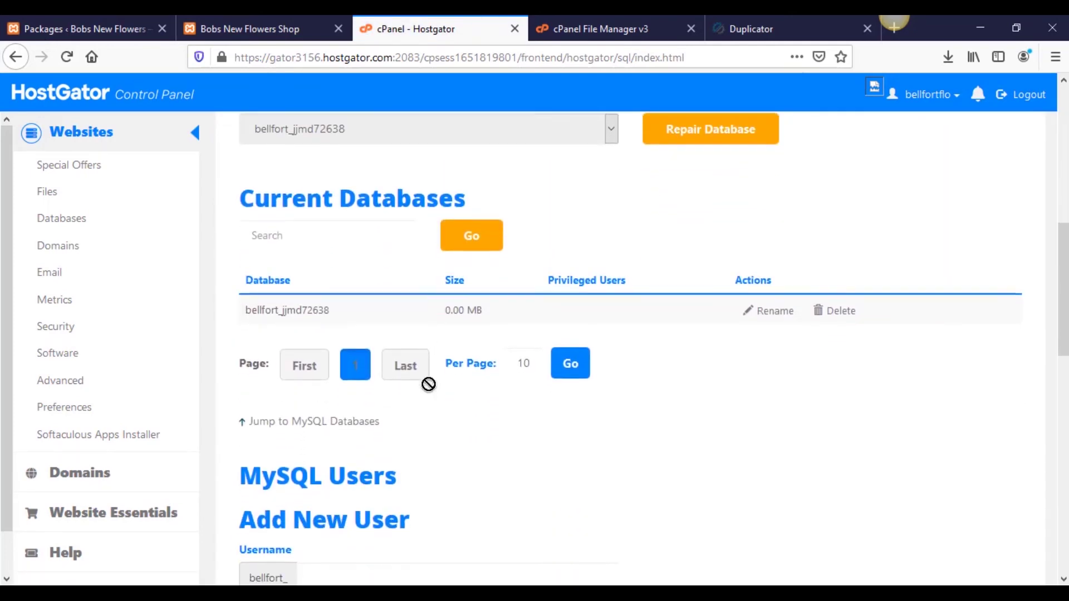
scroll(419, 374, "up", 7)
scroll(419, 373, "up", 5)
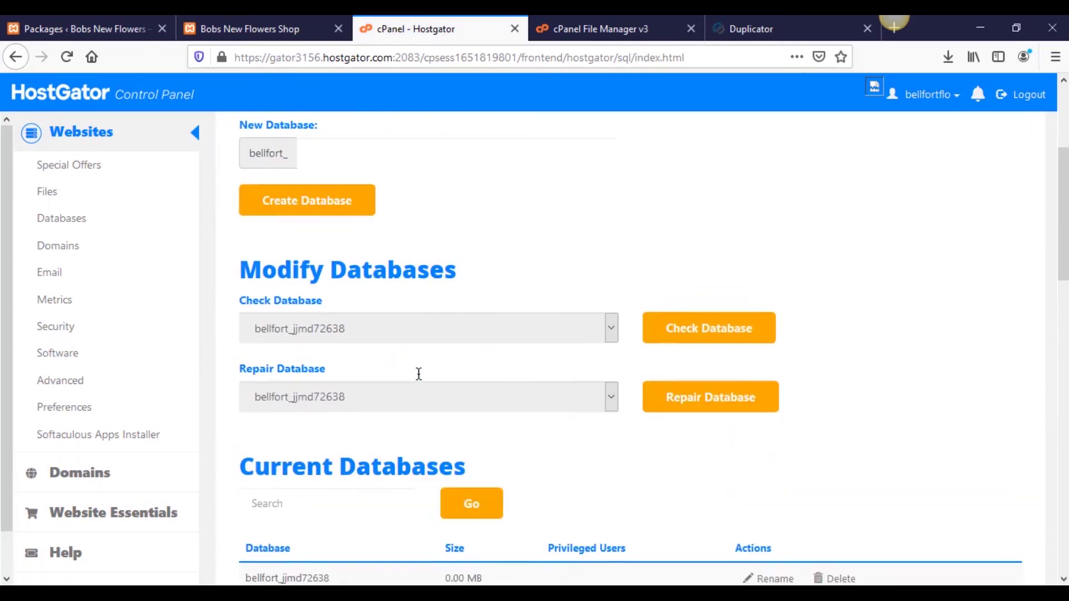
scroll(419, 373, "down", 6)
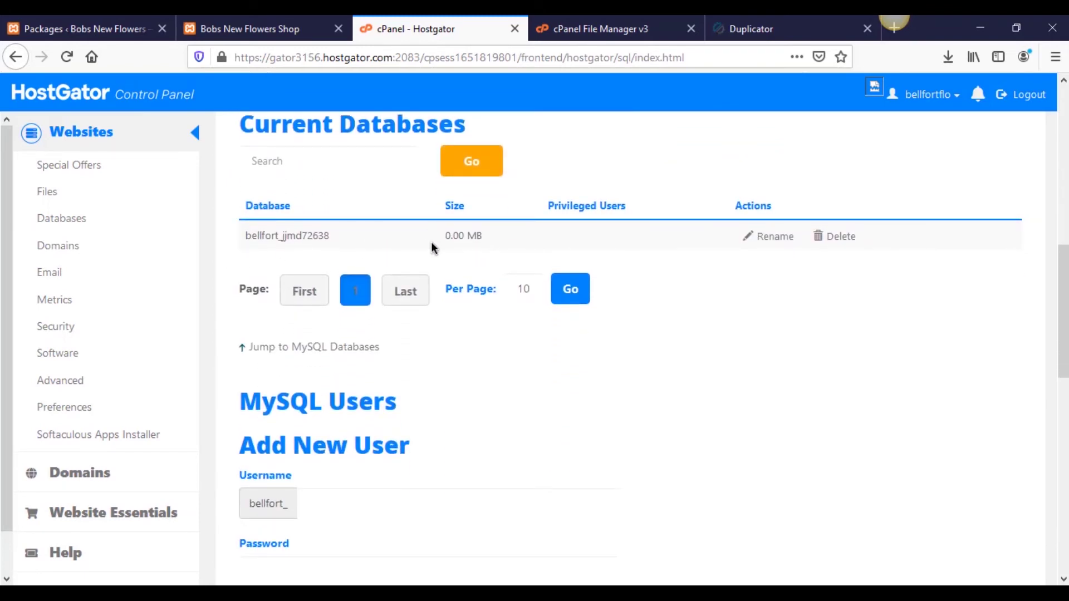
scroll(466, 290, "down", 4)
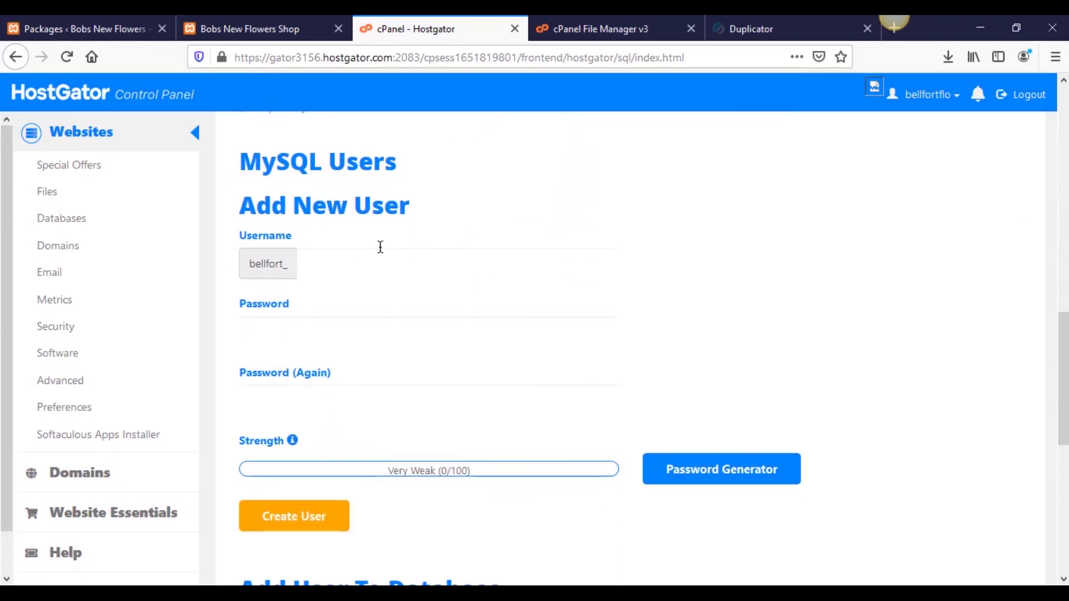
Step: Create MySQL user bellfort_muimain with a generated Very Strong password
left_click(463, 265)
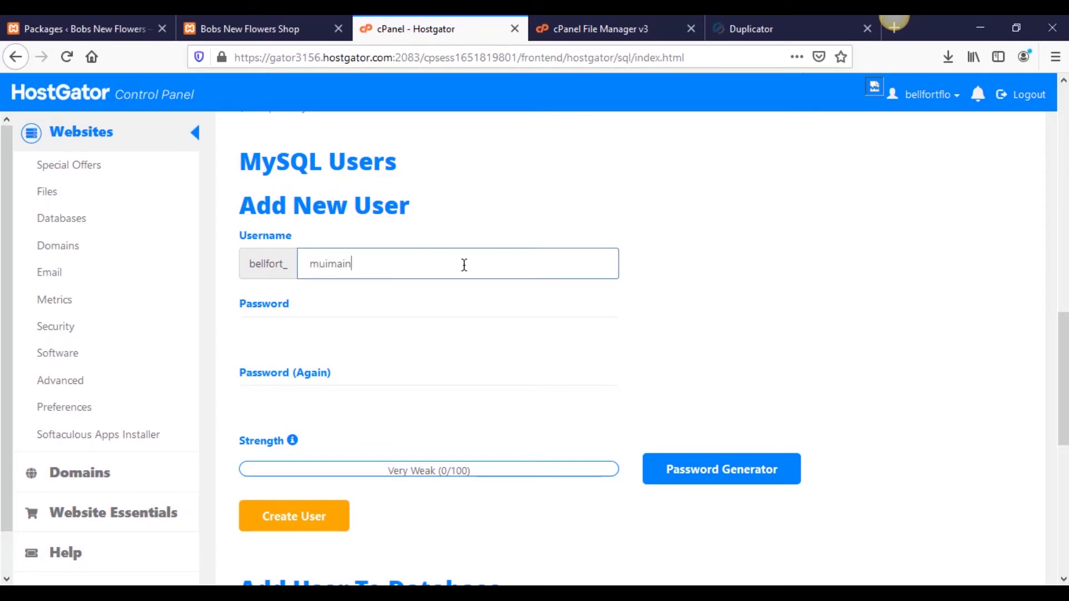
left_click(359, 328)
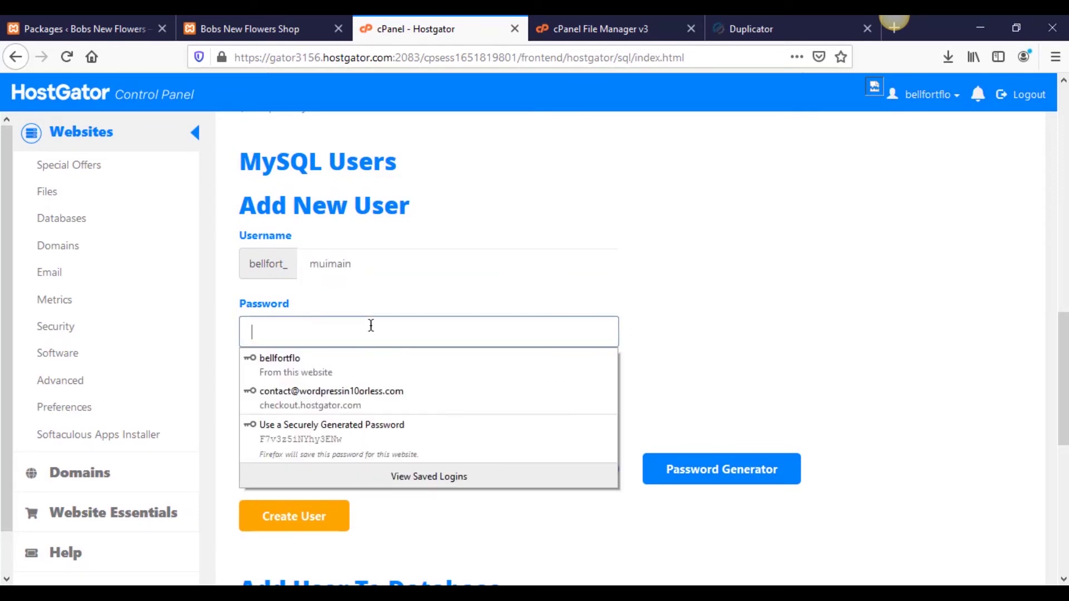
left_click(770, 308)
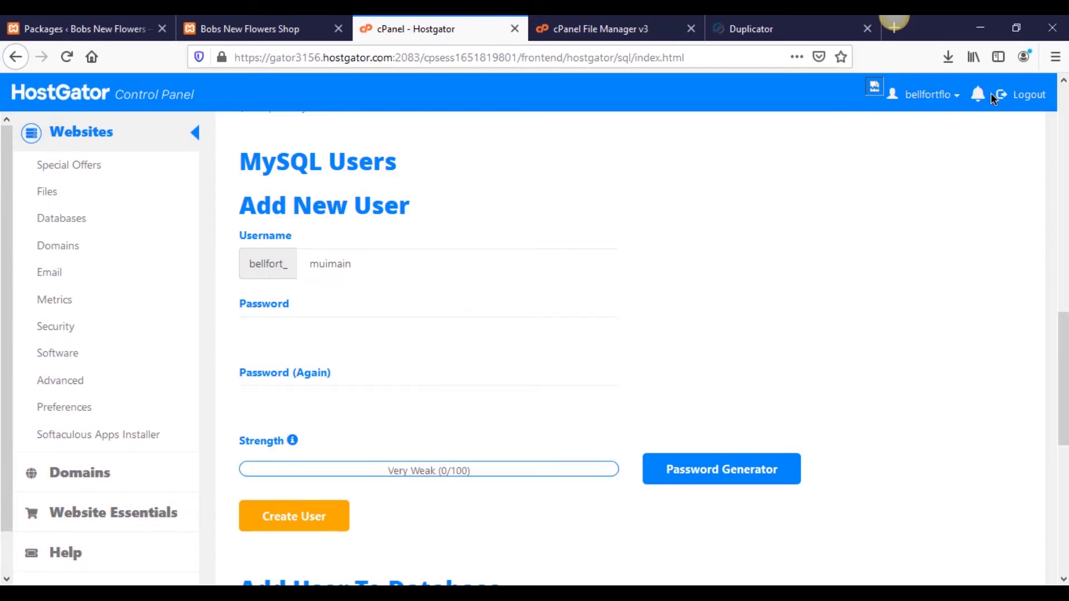
left_click(717, 392)
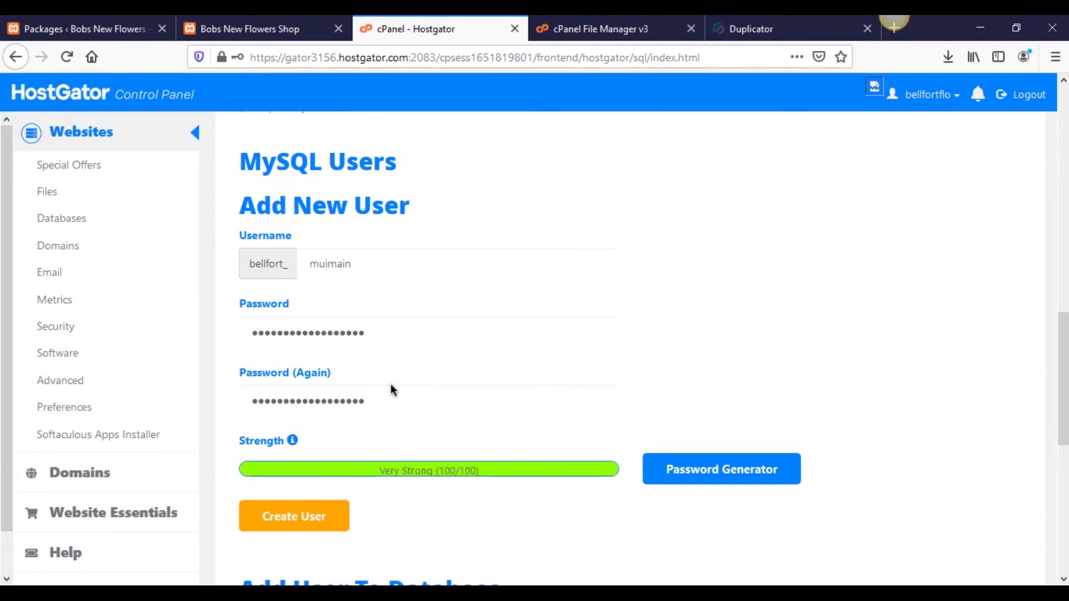
scroll(382, 384, "up", 1)
scroll(382, 384, "down", 1)
left_click(336, 520)
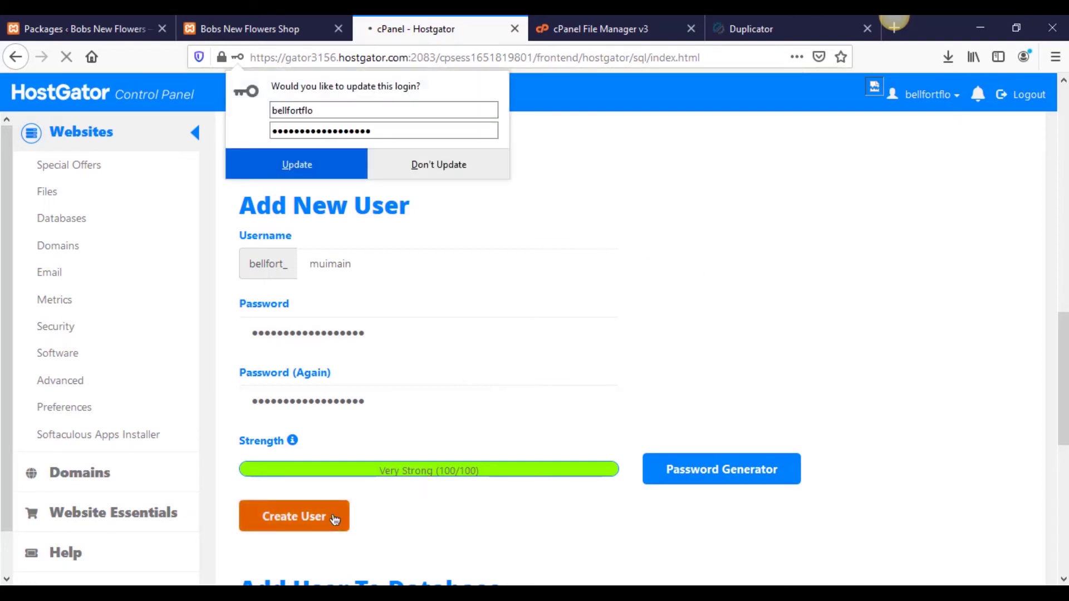
Step: Copy the new username bellfort_muimain for the note
double_click(560, 219)
key("ctrl+c")
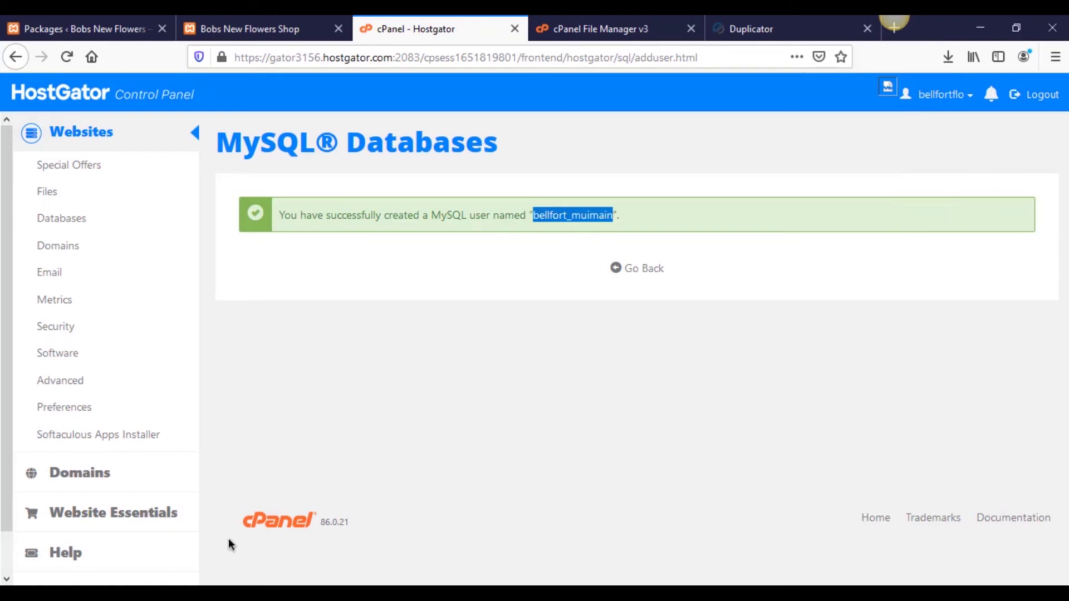
key("alt+Tab")
key("ctrl+v")
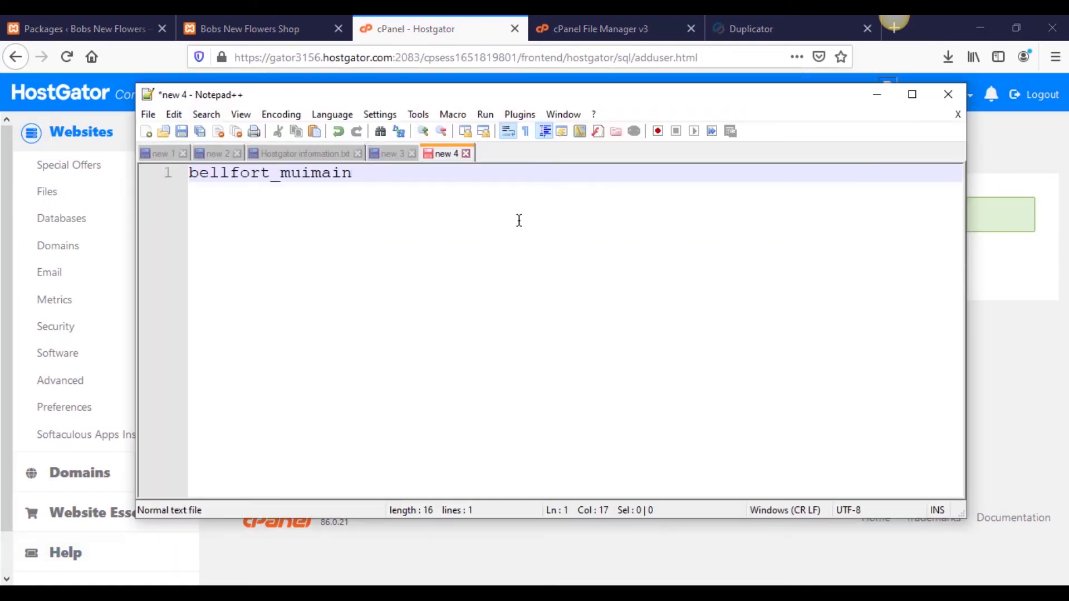
key("Home")
key("Return")
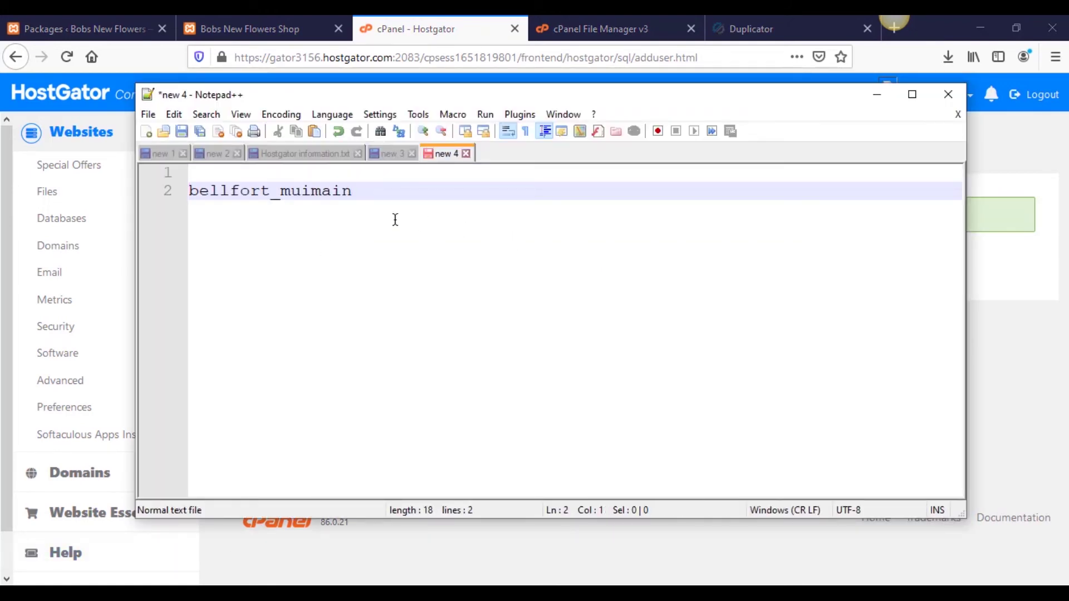
left_click(318, 176)
key("ctrl+v")
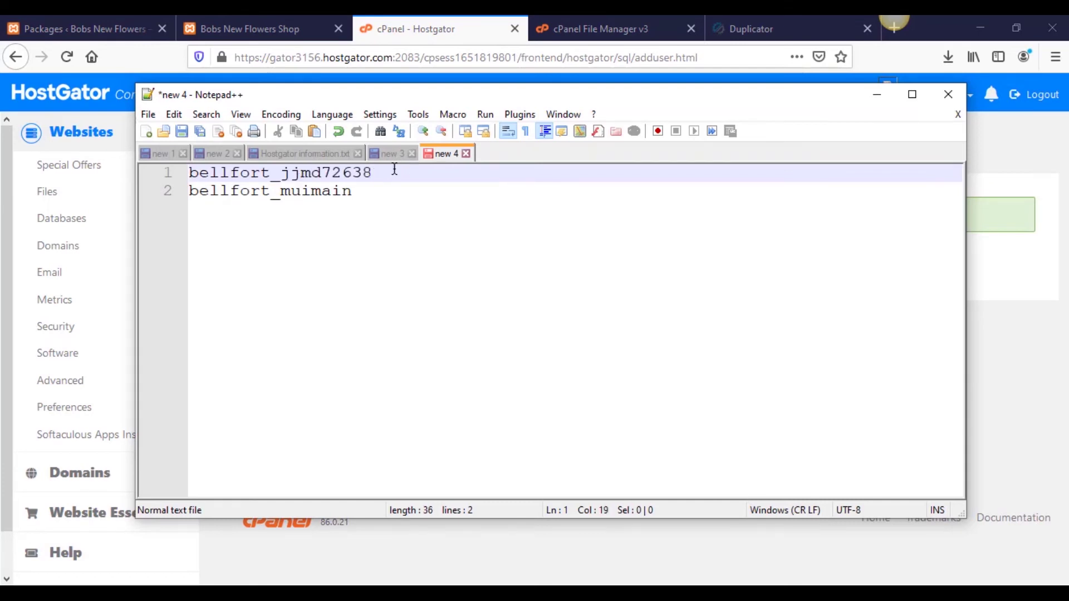
key("Return")
key("Return")
key("Return")
left_click(164, 178)
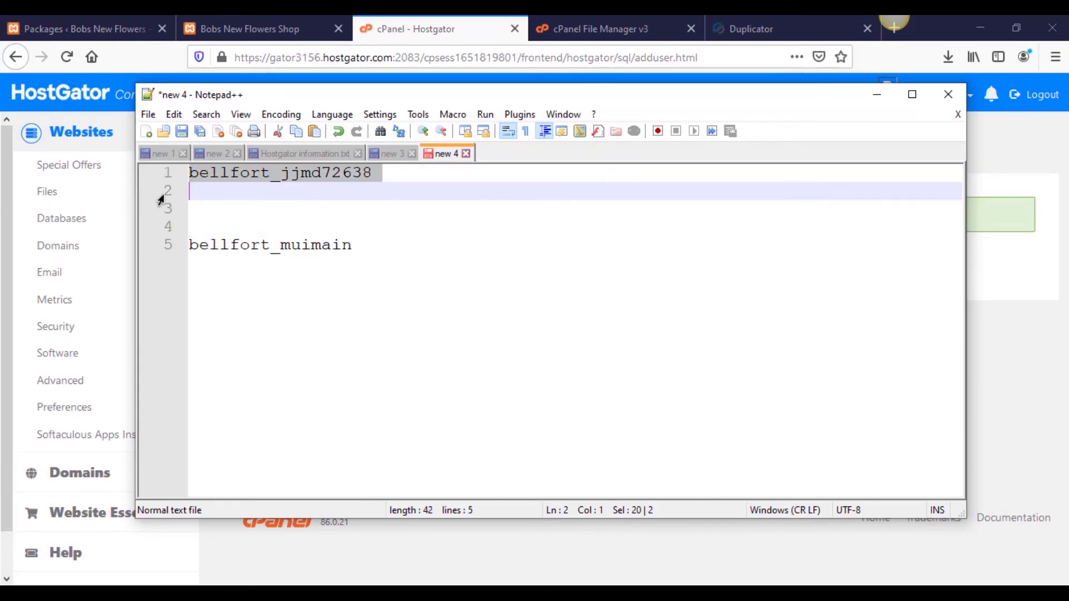
left_click(155, 246)
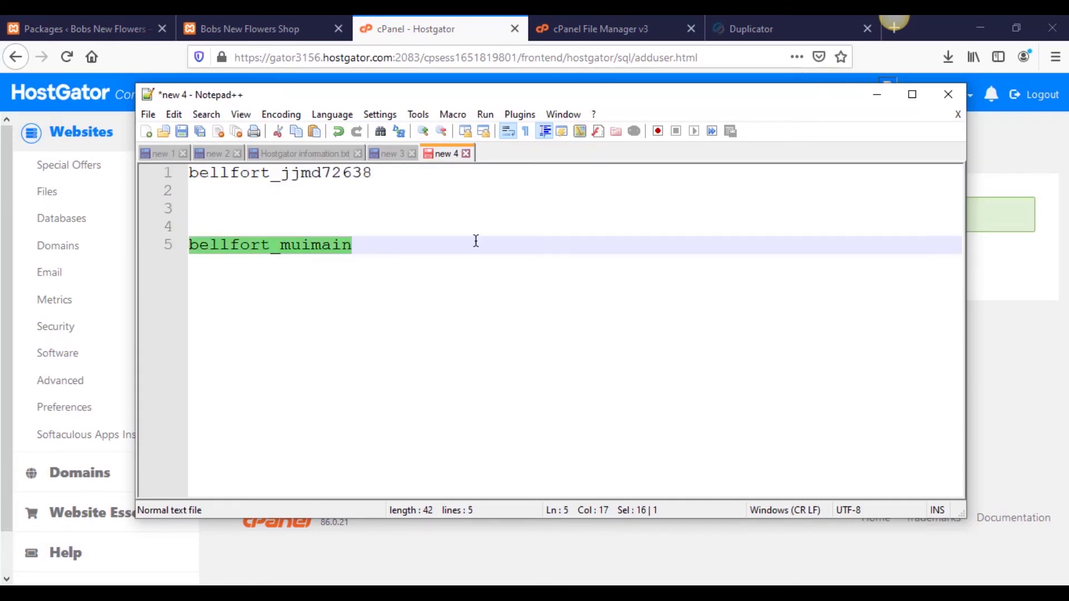
left_click(457, 239)
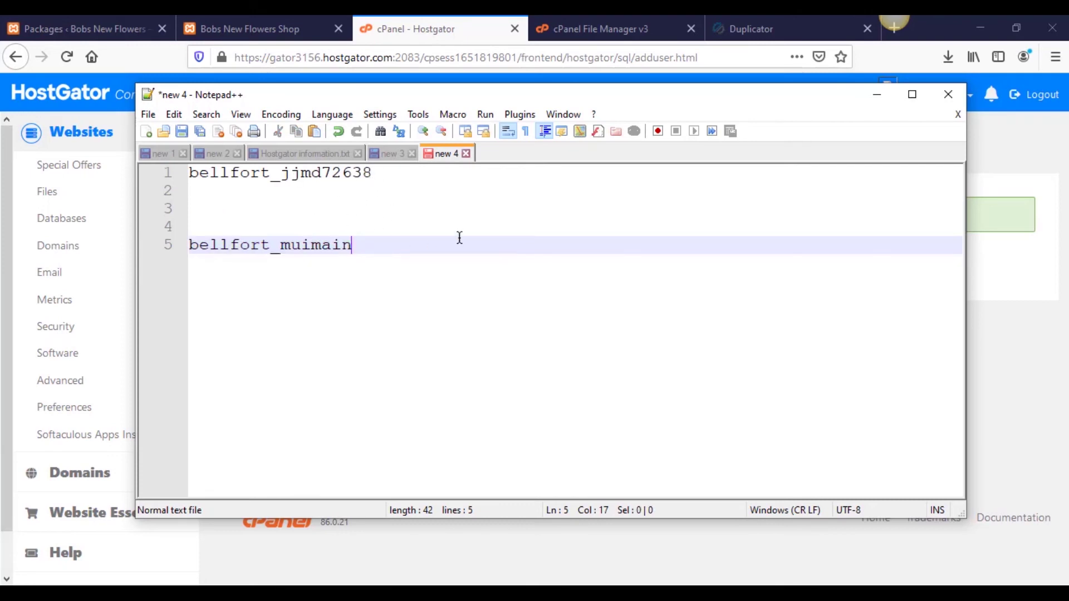
left_click(997, 273)
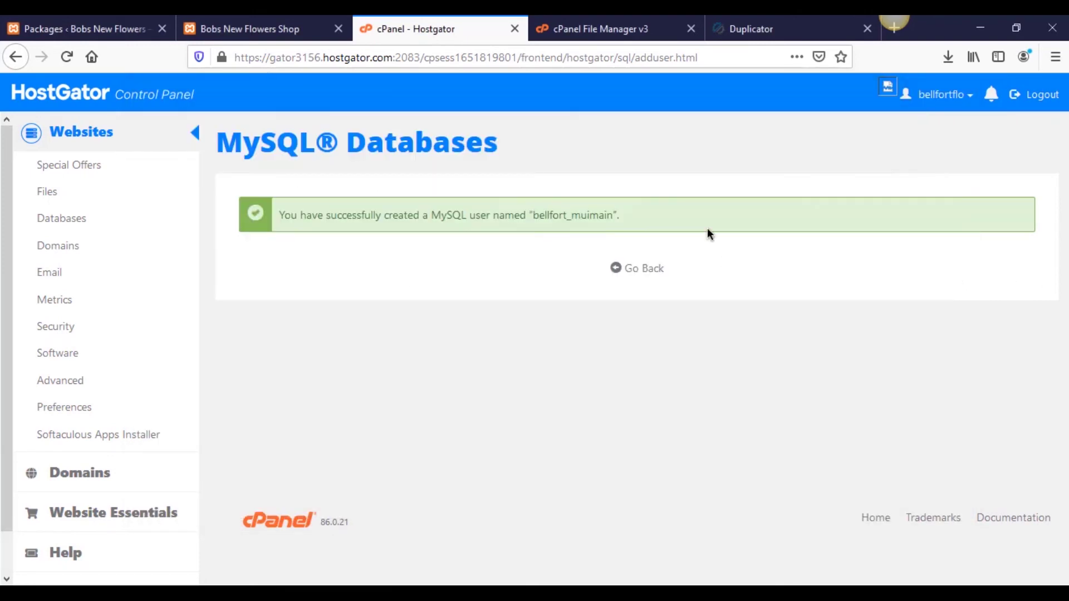
Step: Add user bellfort_muimain to database bellfort_jjmd72638
left_click(624, 266)
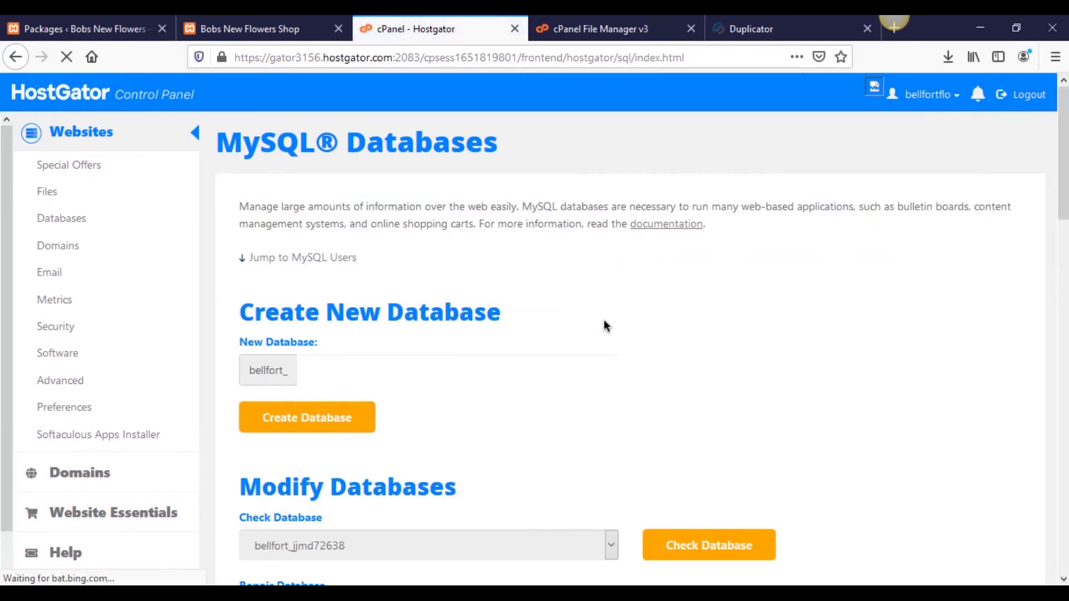
scroll(830, 354, "down", 5)
scroll(854, 350, "down", 9)
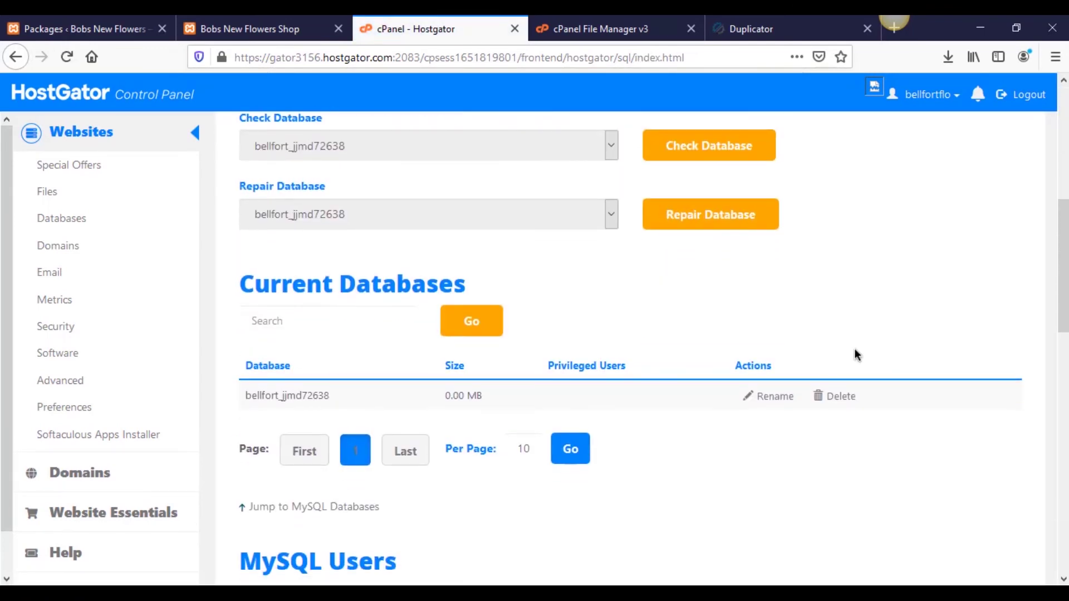
scroll(864, 349, "down", 5)
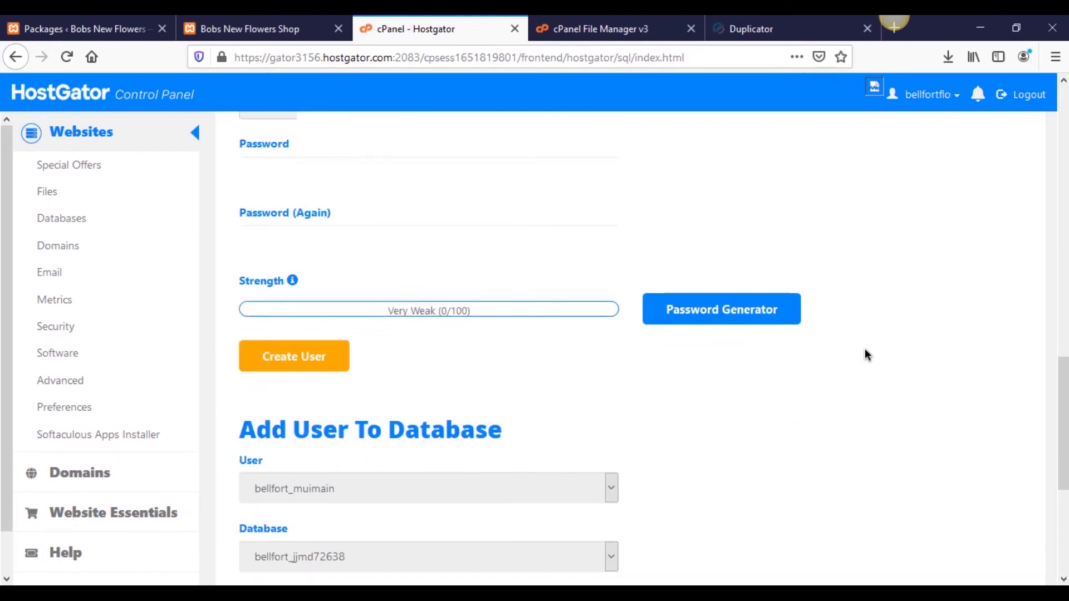
scroll(864, 350, "down", 2)
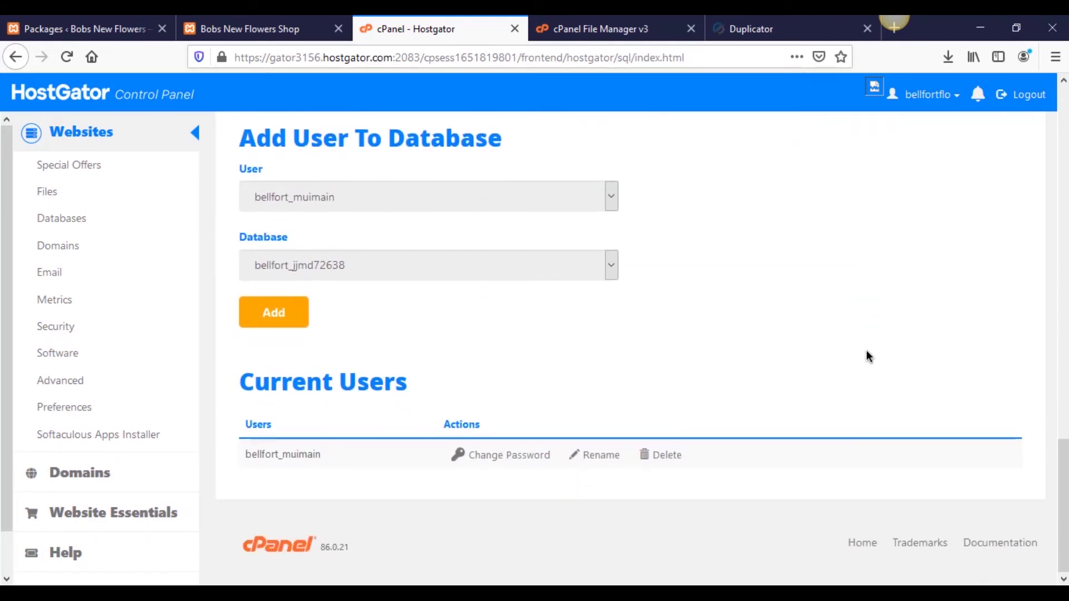
left_click(326, 198)
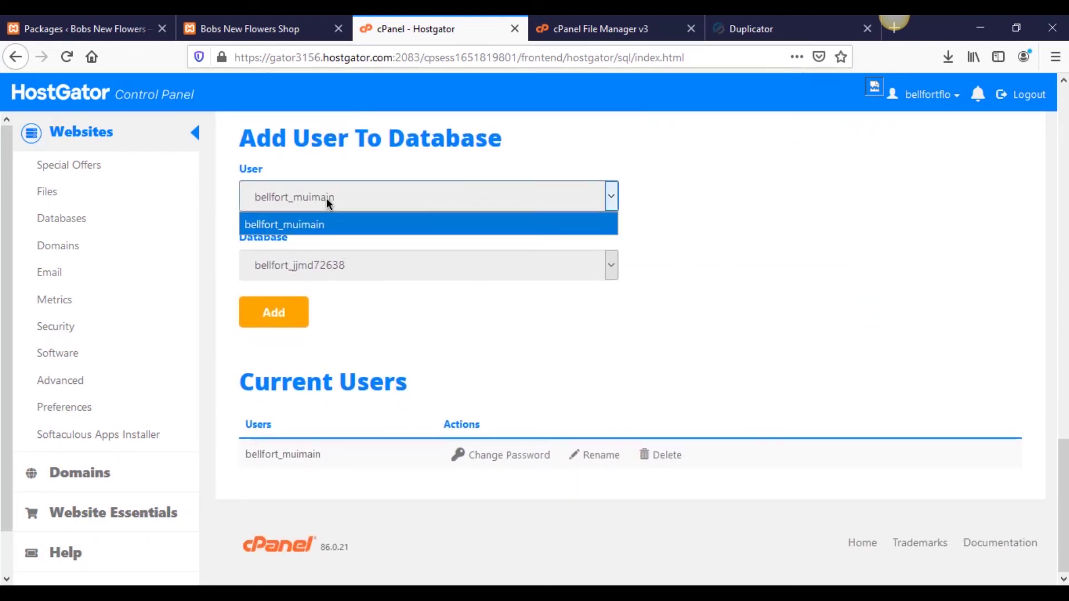
left_click(328, 274)
left_click(835, 282)
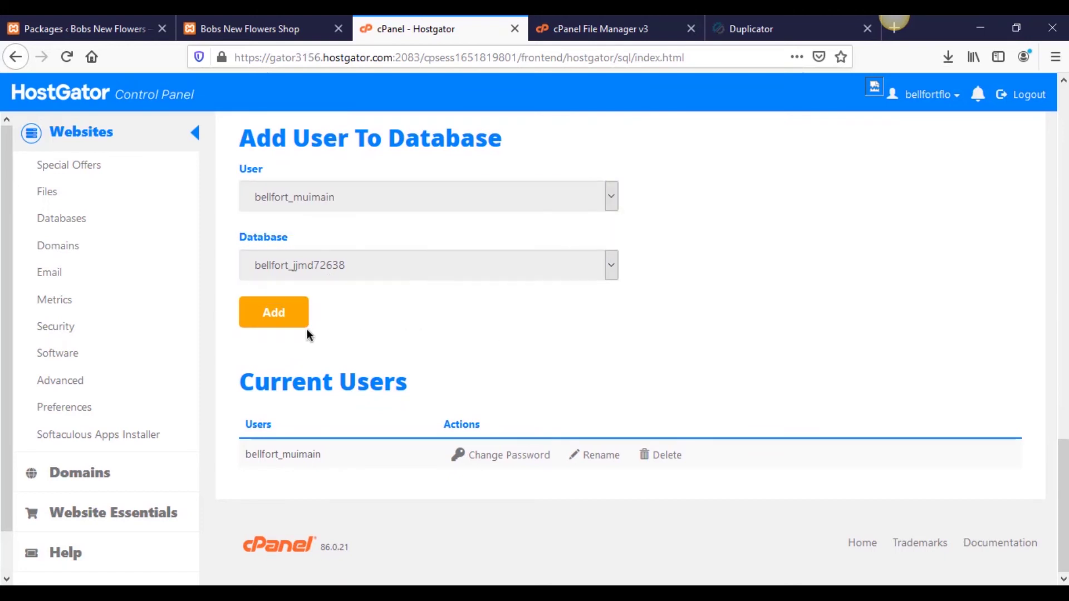
left_click(286, 316)
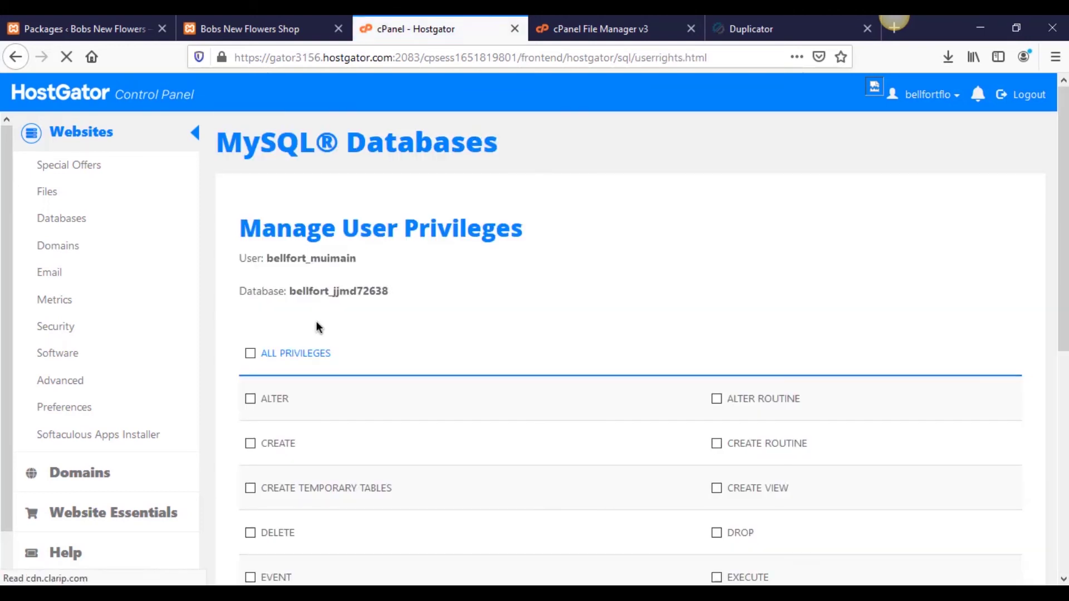
Step: Grant the user ALL PRIVILEGES, save the changes, and return to the Duplicator installer
scroll(406, 319, "down", 3)
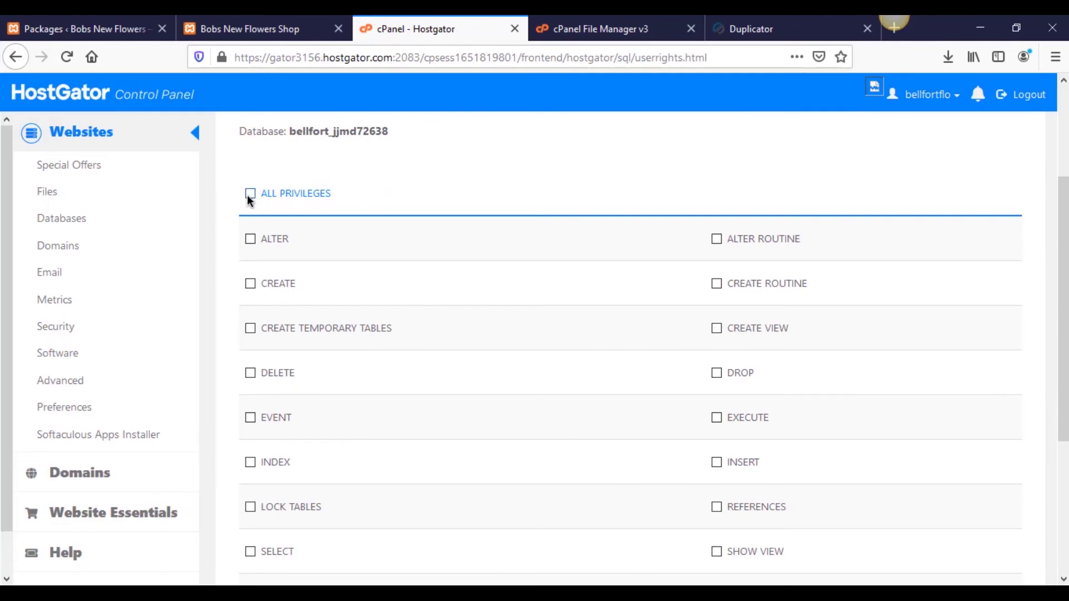
left_click(250, 194)
scroll(449, 244, "down", 4)
left_click(295, 405)
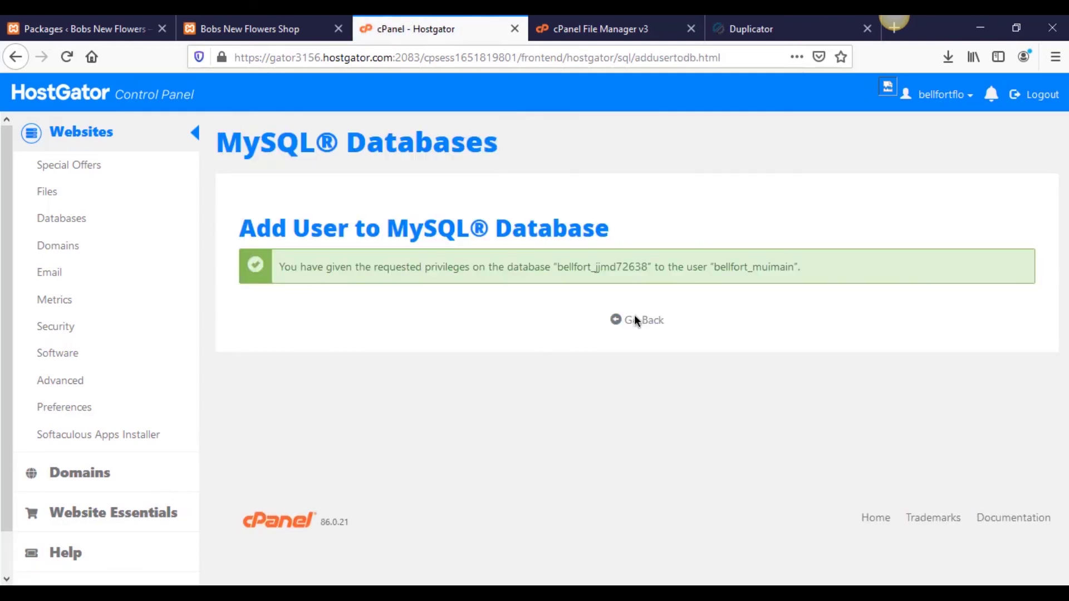
left_click(637, 322)
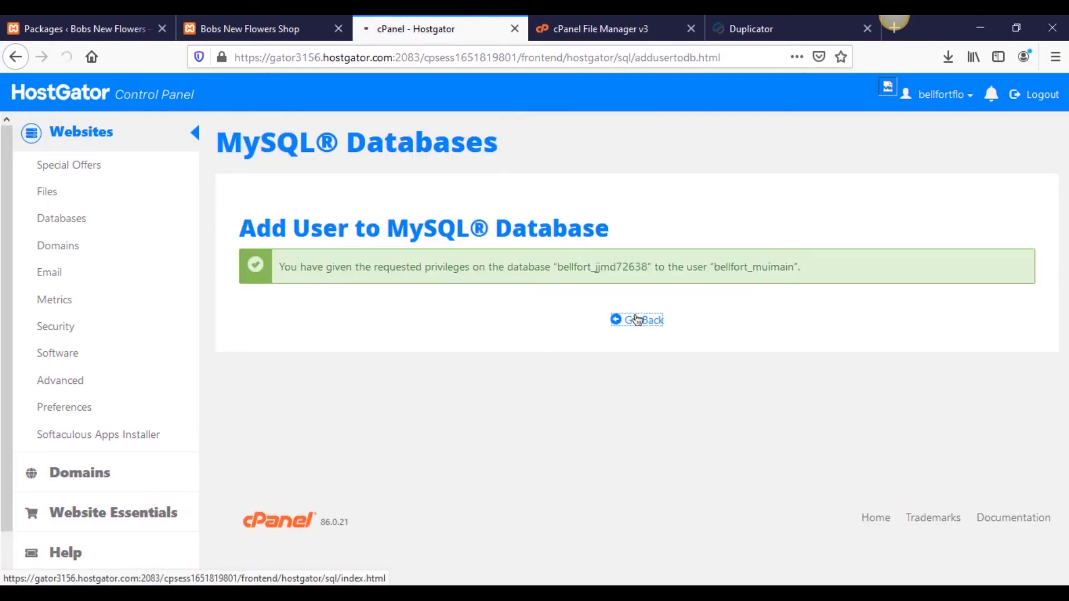
scroll(553, 412, "down", 7)
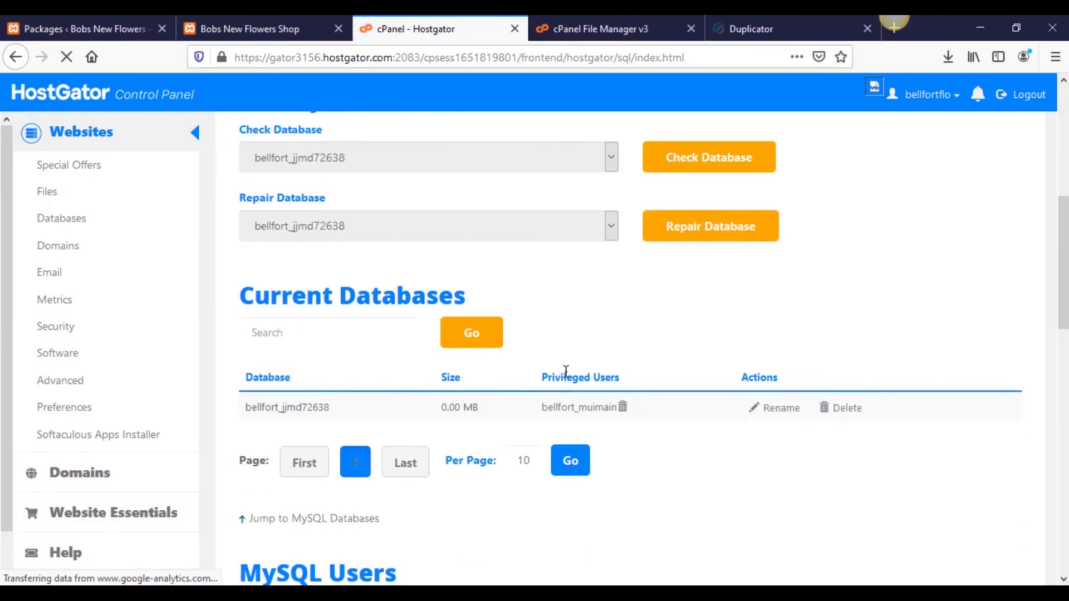
scroll(550, 430, "up", 8)
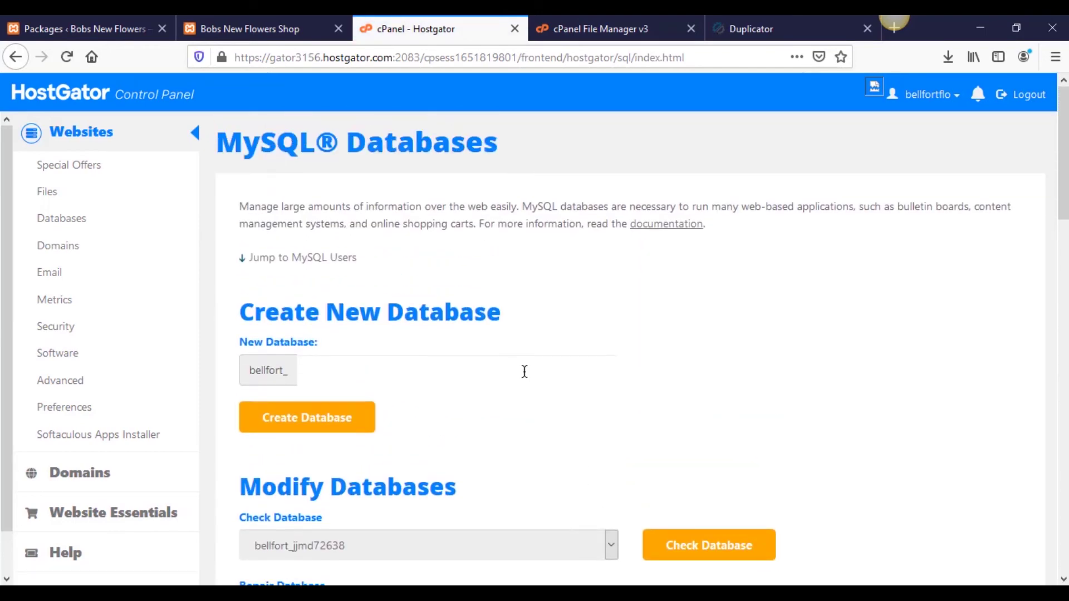
left_click(755, 36)
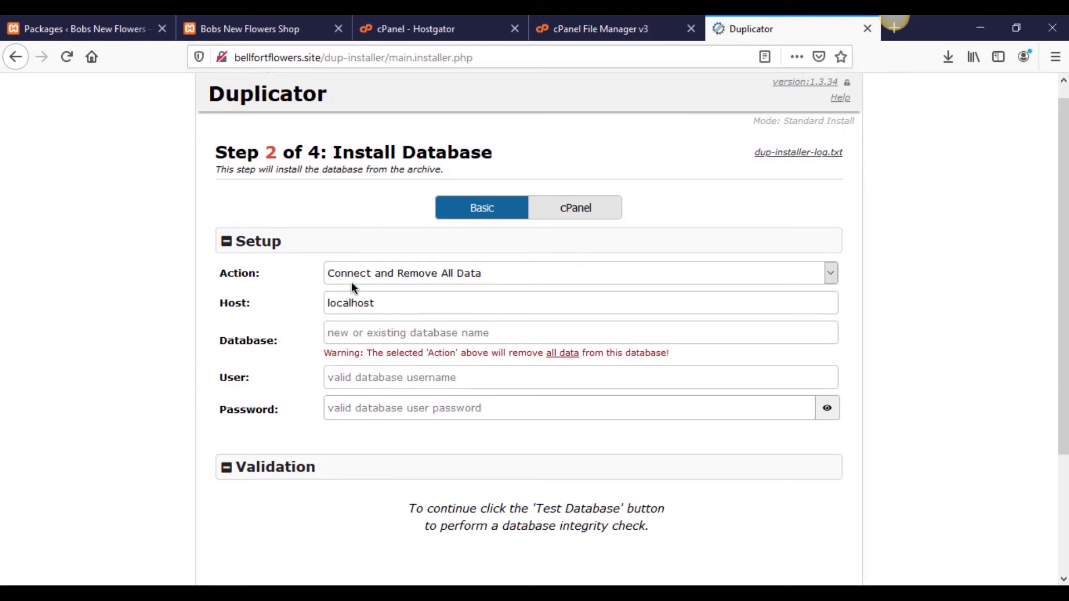
Step: Keep Connect and Remove All Data as the action, with localhost as the host
left_click(453, 274)
left_click(453, 274)
left_click_drag(405, 304, 293, 305)
left_click(302, 312)
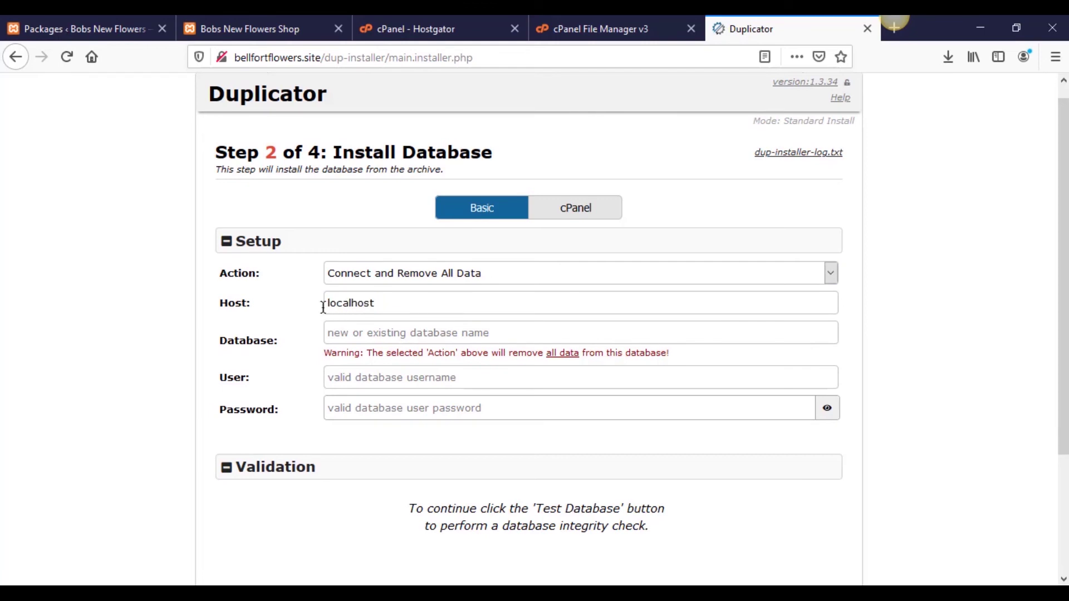
double_click(418, 302)
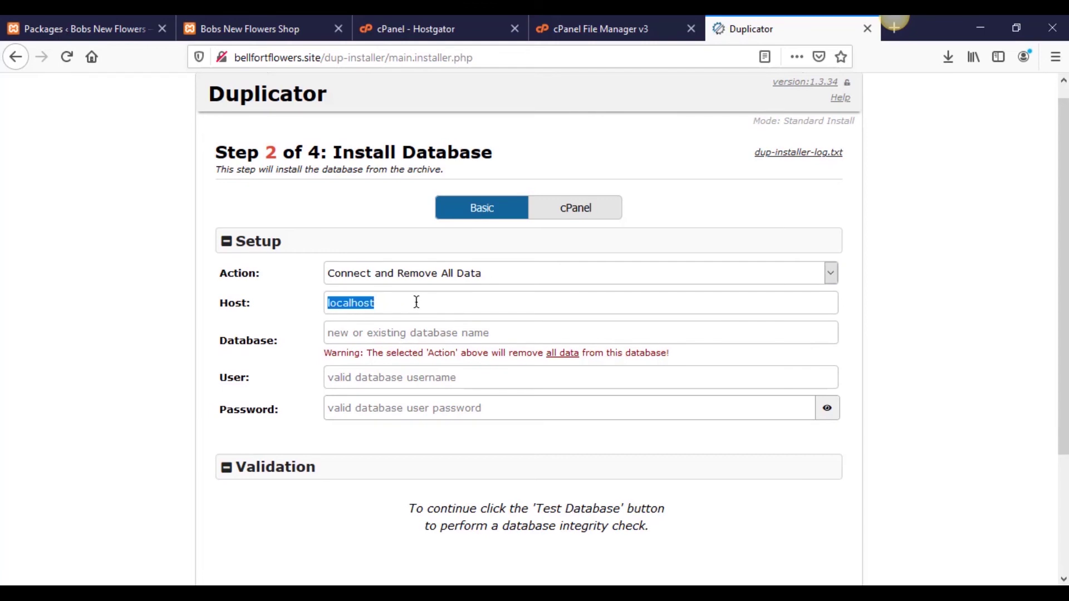
left_click(308, 322)
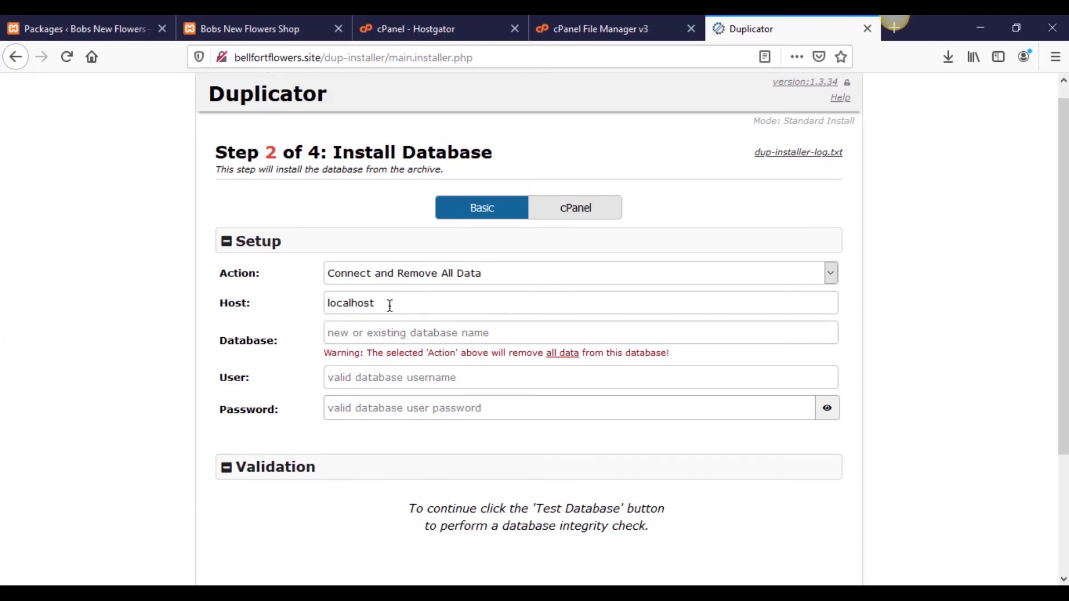
left_click_drag(388, 303, 326, 306)
left_click(322, 308)
left_click_drag(380, 301, 306, 299)
left_click(306, 299)
Step: Paste bellfort_jjmd72638 from the note into the Database field
left_click(187, 592)
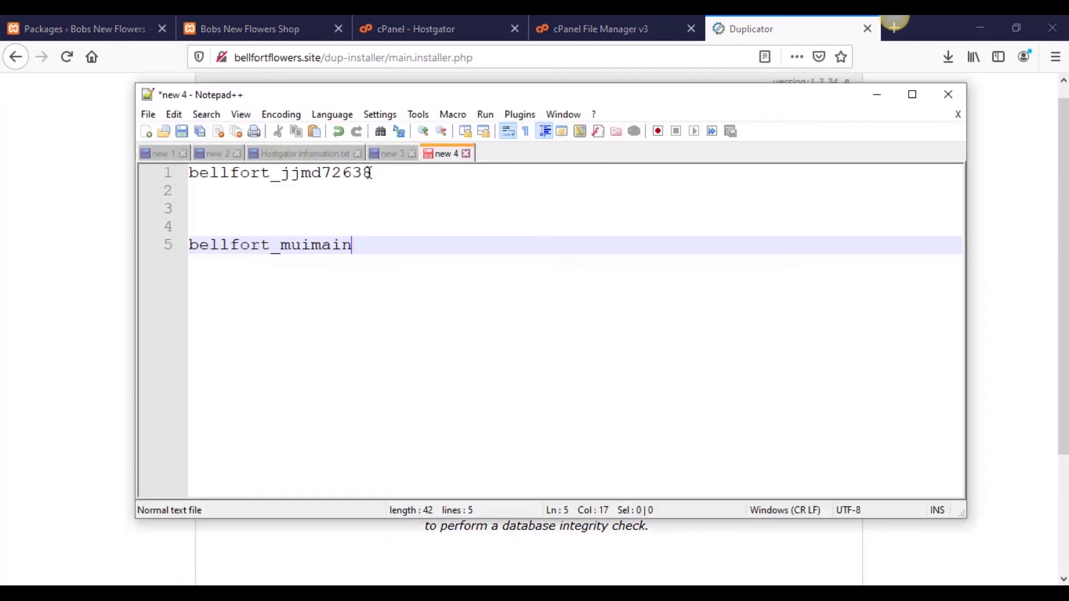
left_click_drag(370, 173, 187, 173)
key("ctrl+c")
key("alt+Tab")
left_click(399, 332)
key("ctrl+v")
left_click(187, 593)
left_click_drag(352, 244, 188, 244)
key("ctrl+c")
key("alt+Tab")
left_click(403, 377)
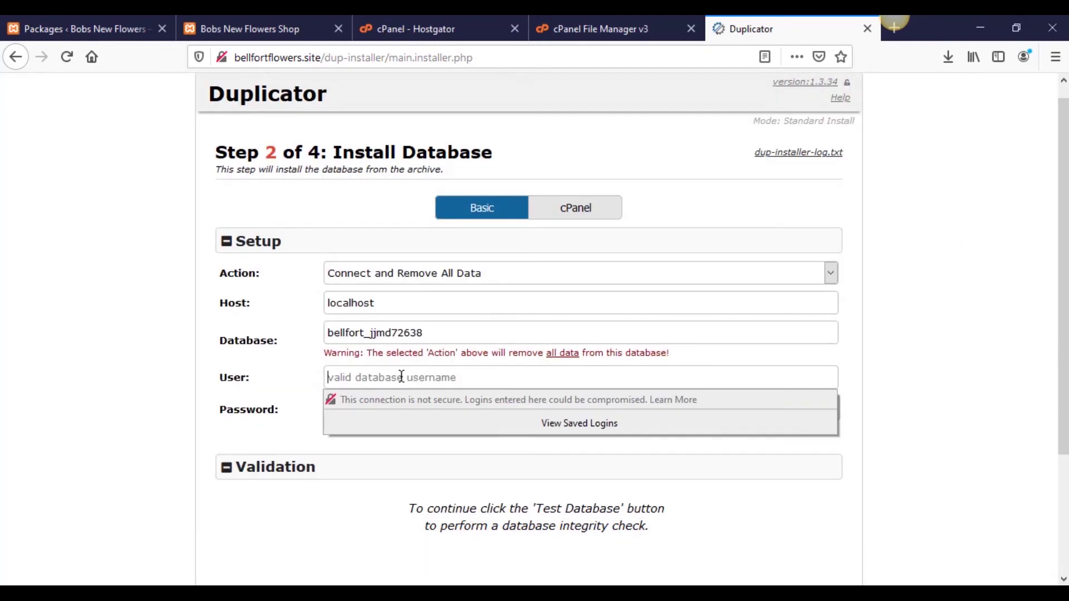
key("ctrl+v")
left_click(267, 444)
left_click(523, 415)
key("ctrl+v")
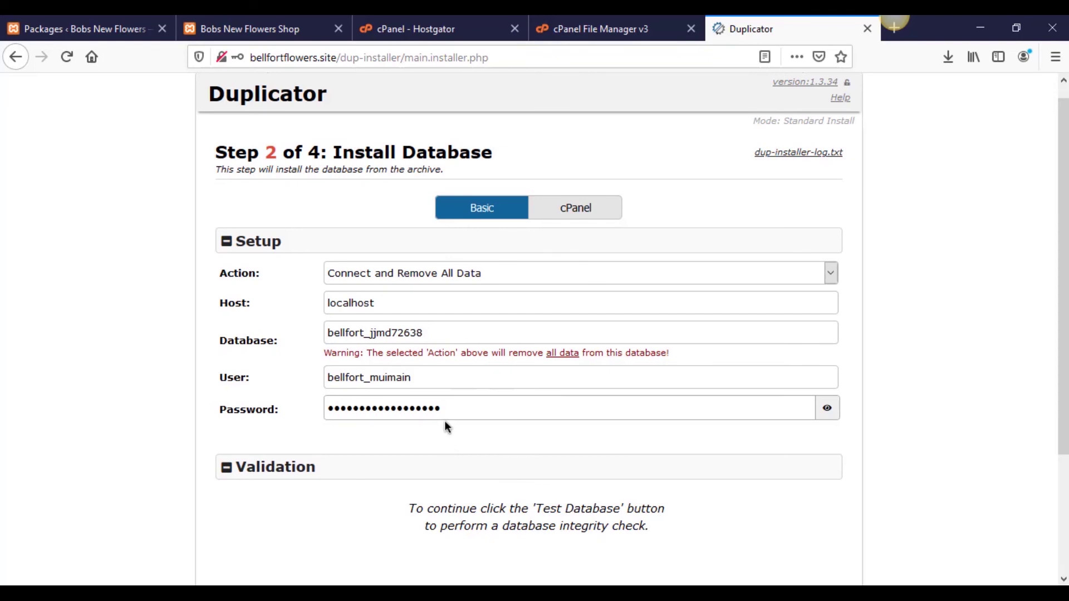
scroll(445, 427, "down", 3)
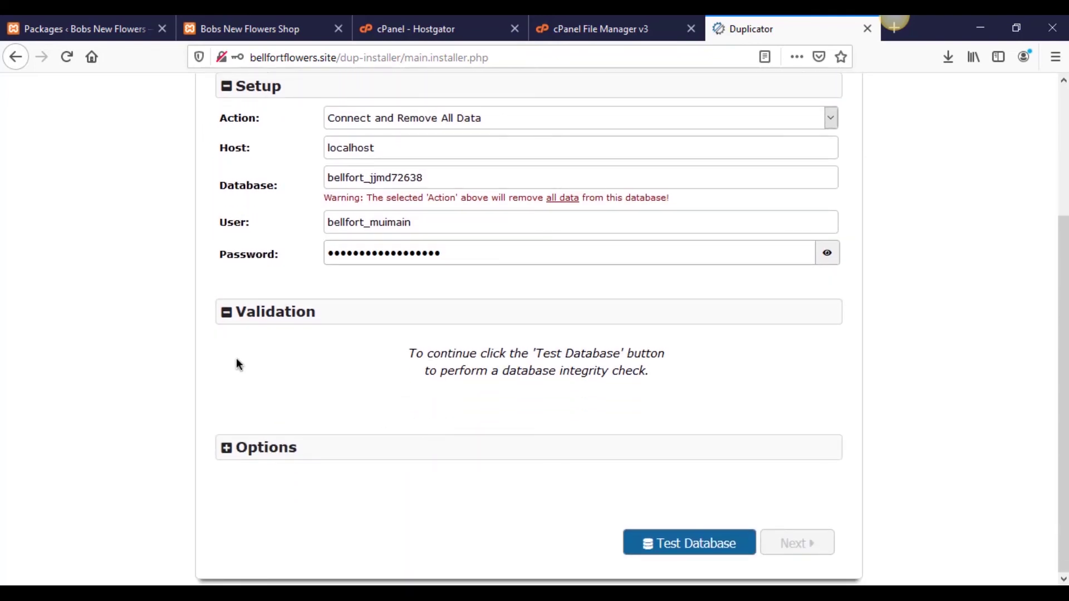
Step: Run Test Database, check Requirements Pass and Notices Good, then confirm the database install
left_click(658, 552)
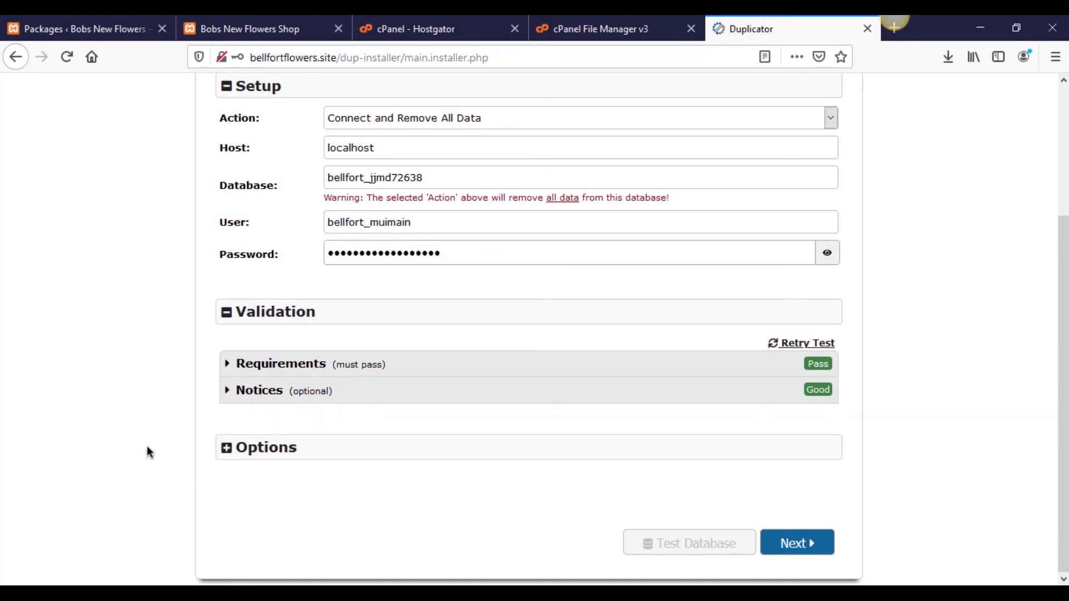
scroll(196, 477, "up", 3)
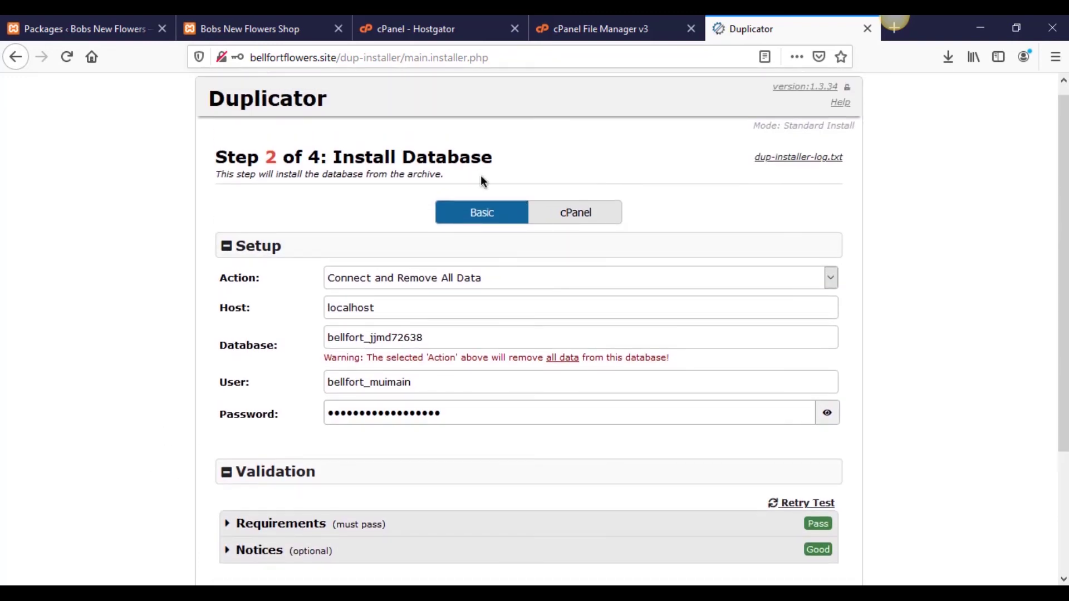
scroll(256, 357, "down", 3)
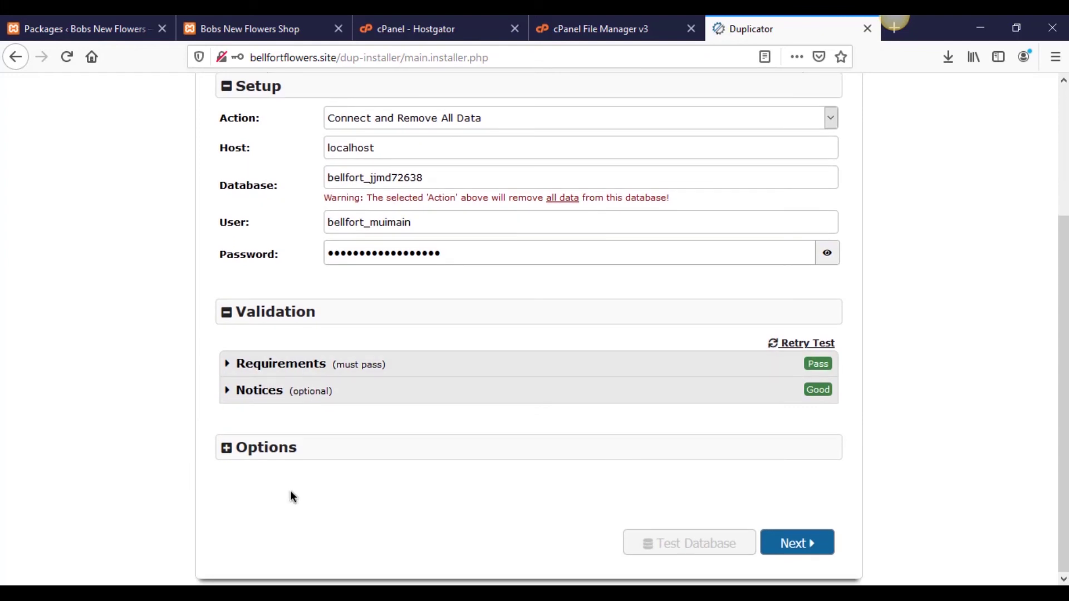
left_click(797, 543)
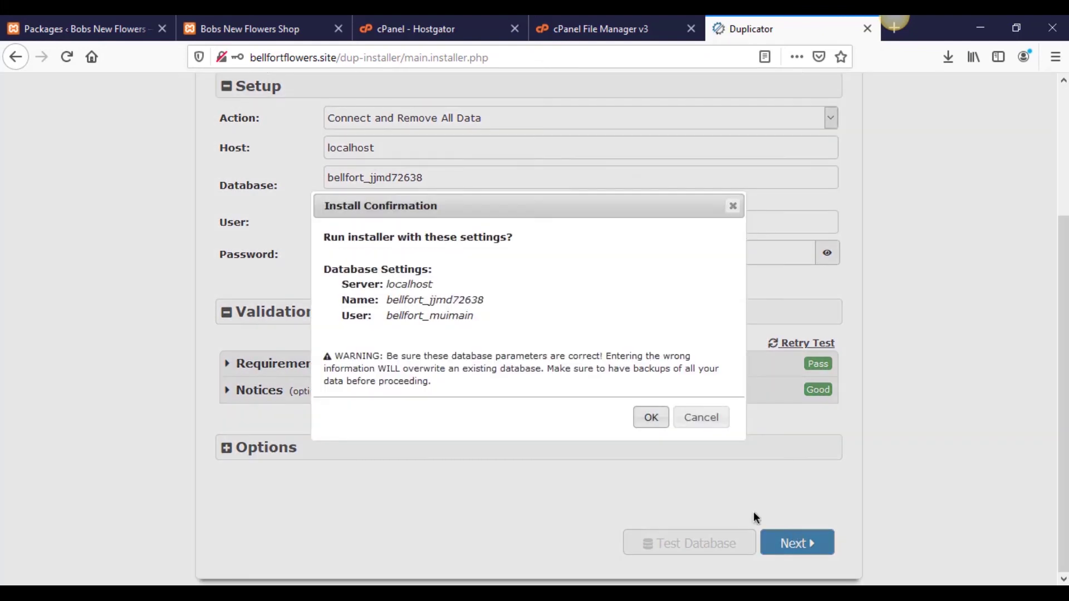
left_click(653, 419)
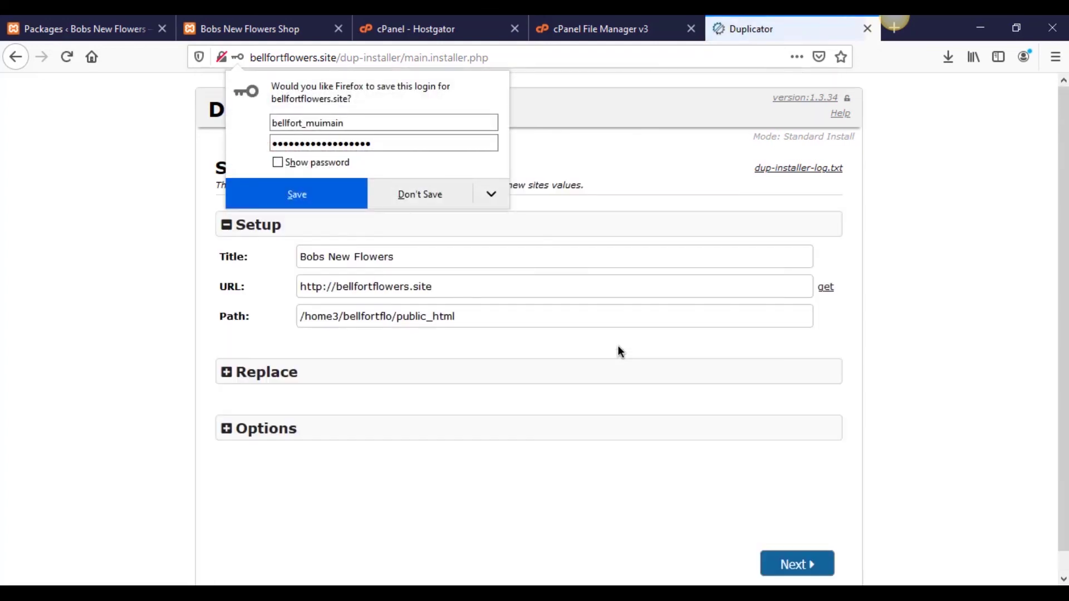
Step: Decline Firefox's login save, review the Replace and Options sections, then run the data update
left_click(429, 194)
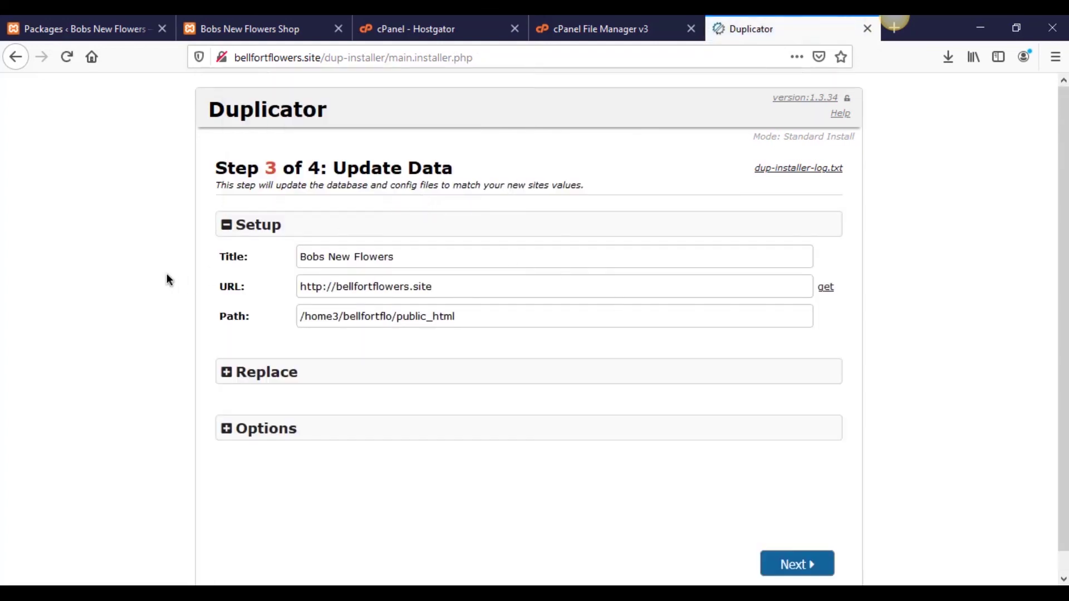
scroll(163, 279, "down", 1)
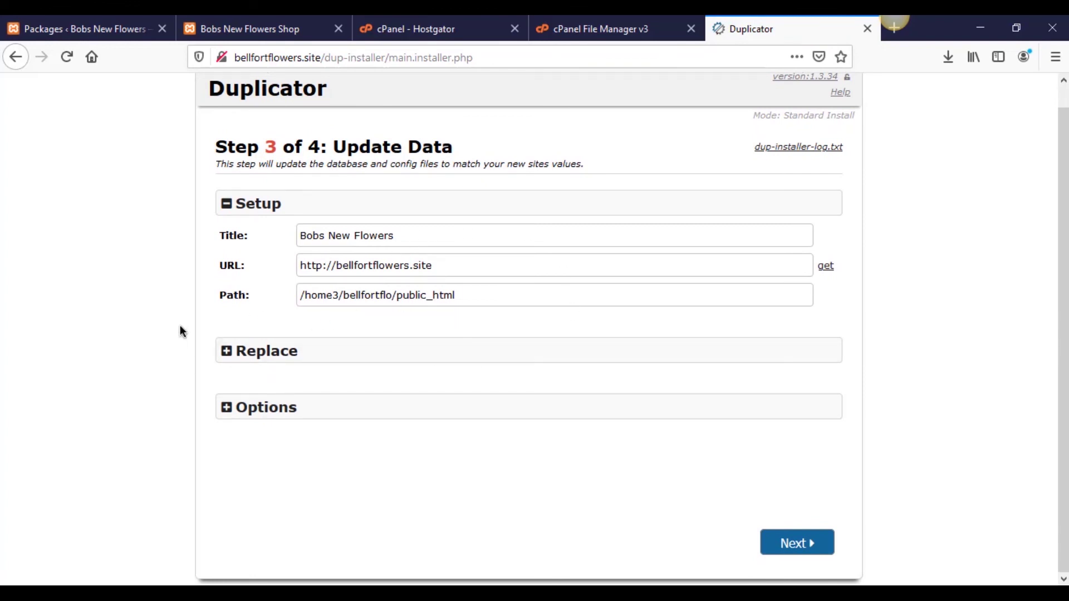
left_click(222, 351)
left_click(231, 351)
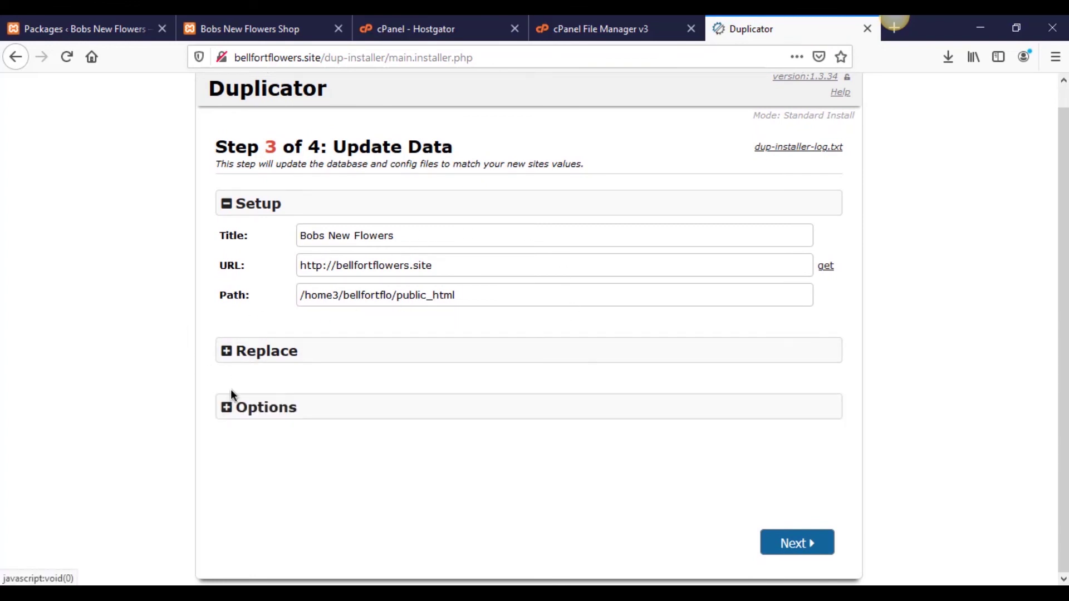
left_click(231, 395)
scroll(205, 390, "down", 5)
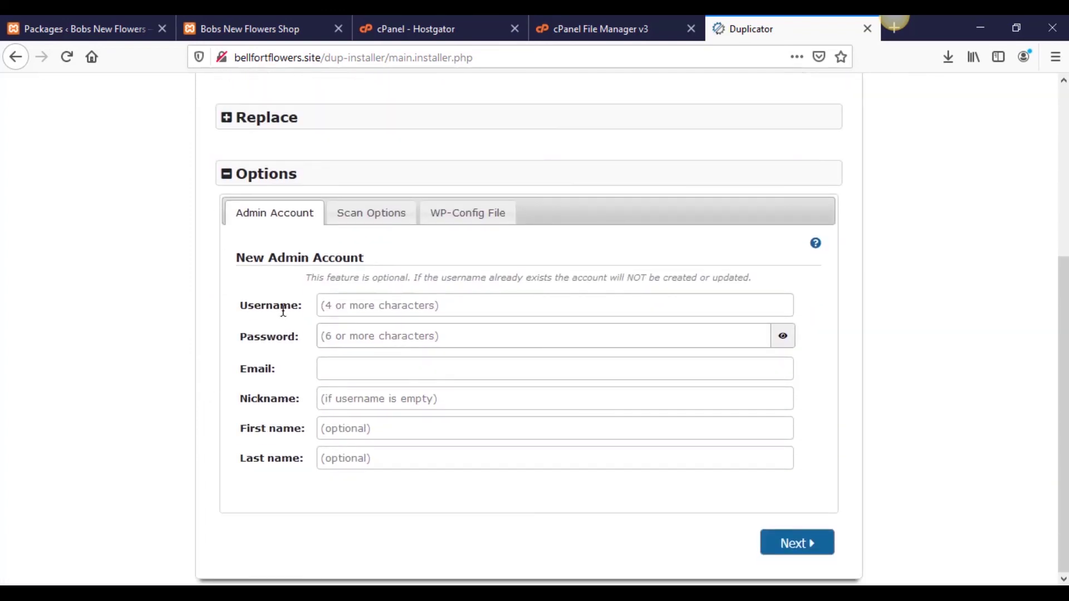
left_click_drag(368, 258, 244, 270)
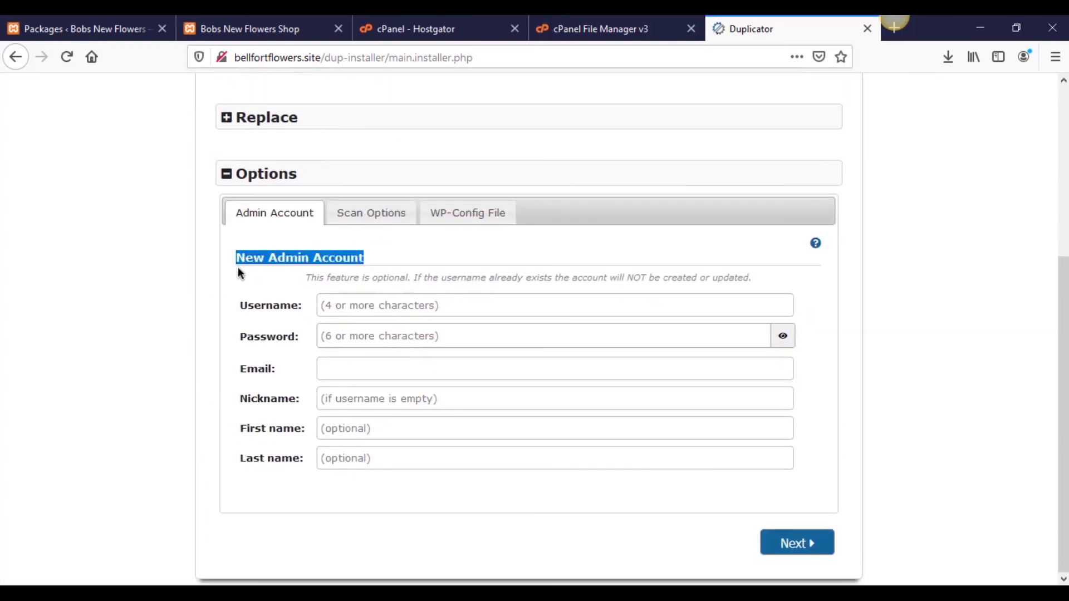
left_click(238, 269)
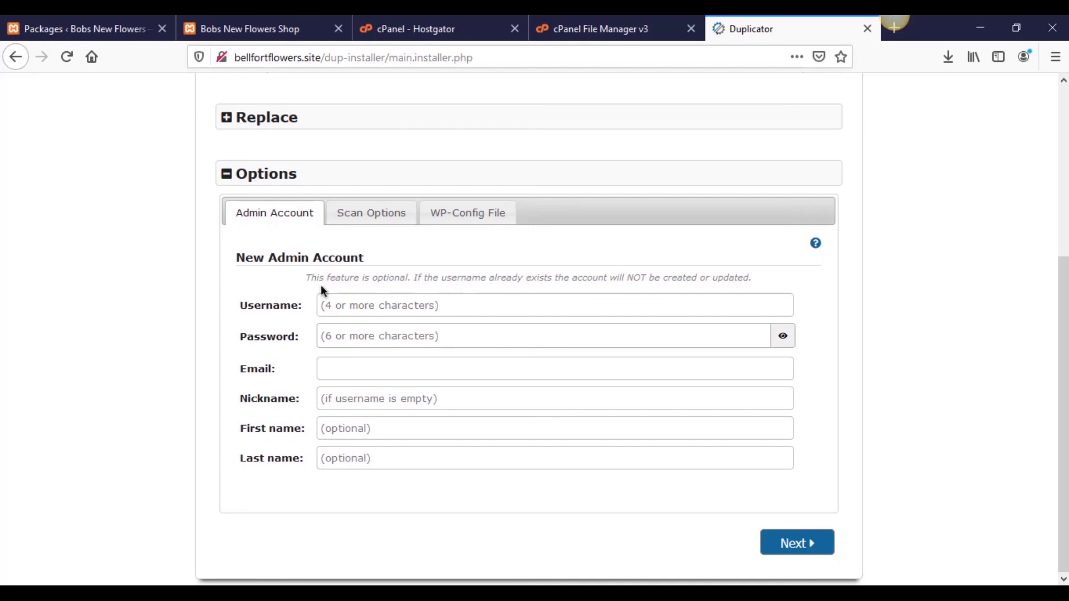
left_click_drag(230, 264, 349, 269)
left_click(356, 266)
left_click(229, 182)
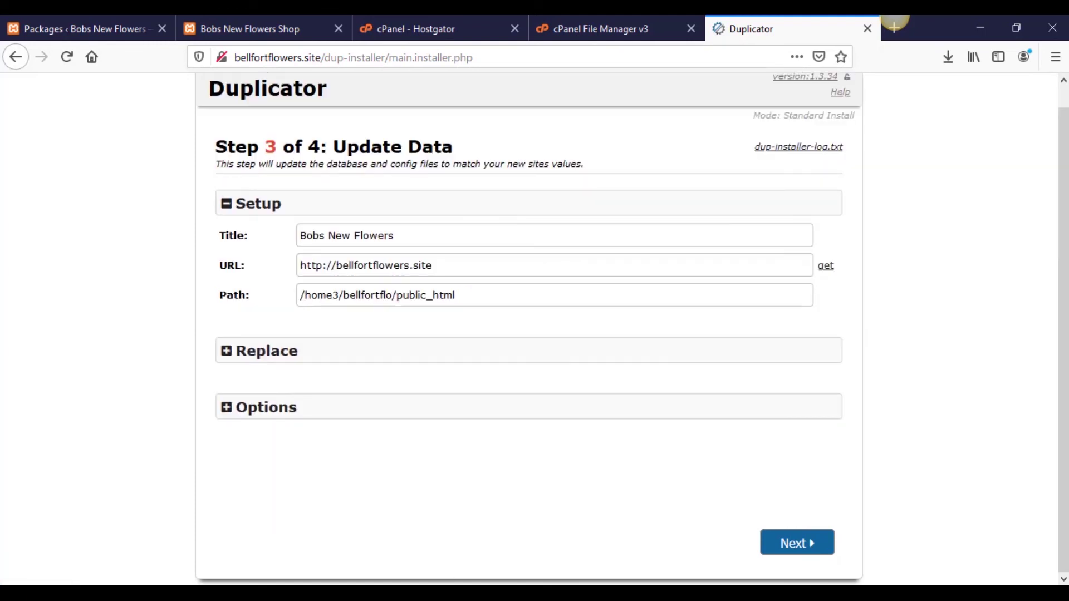
left_click(802, 542)
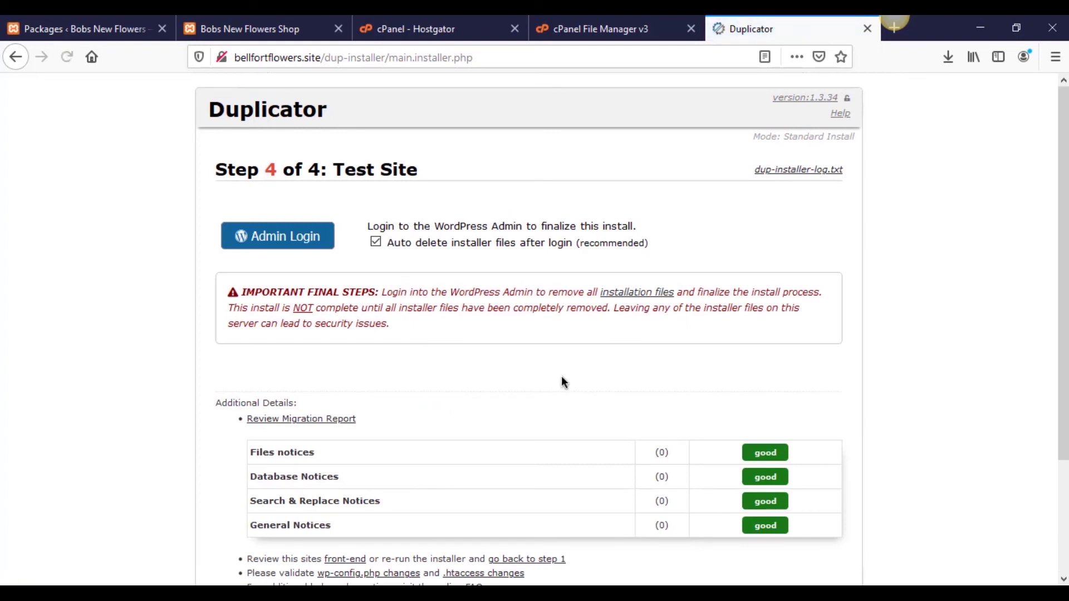
scroll(563, 382, "down", 3)
scroll(603, 455, "up", 3)
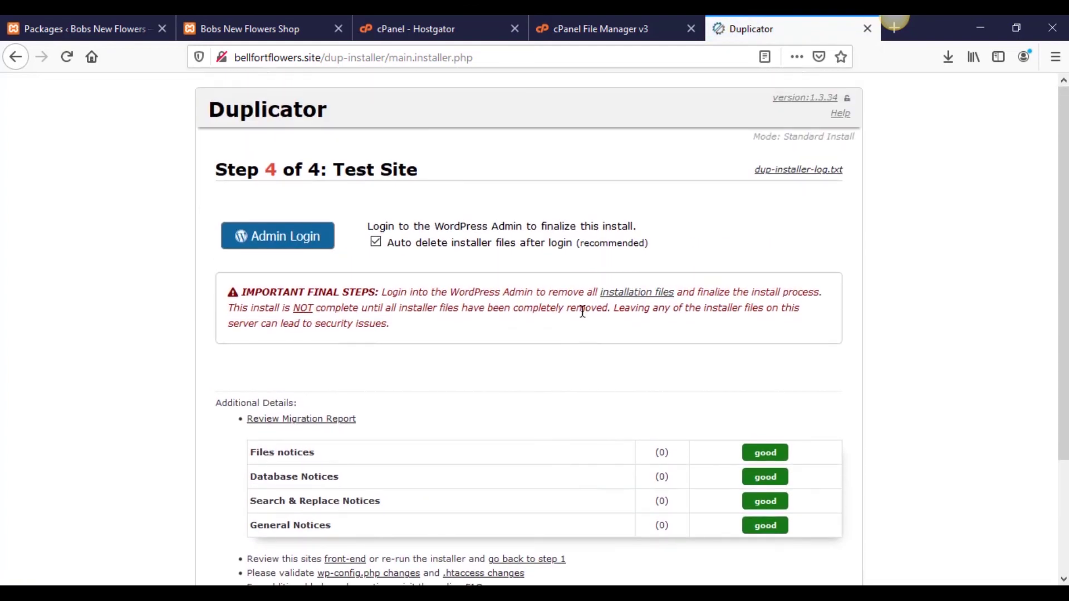